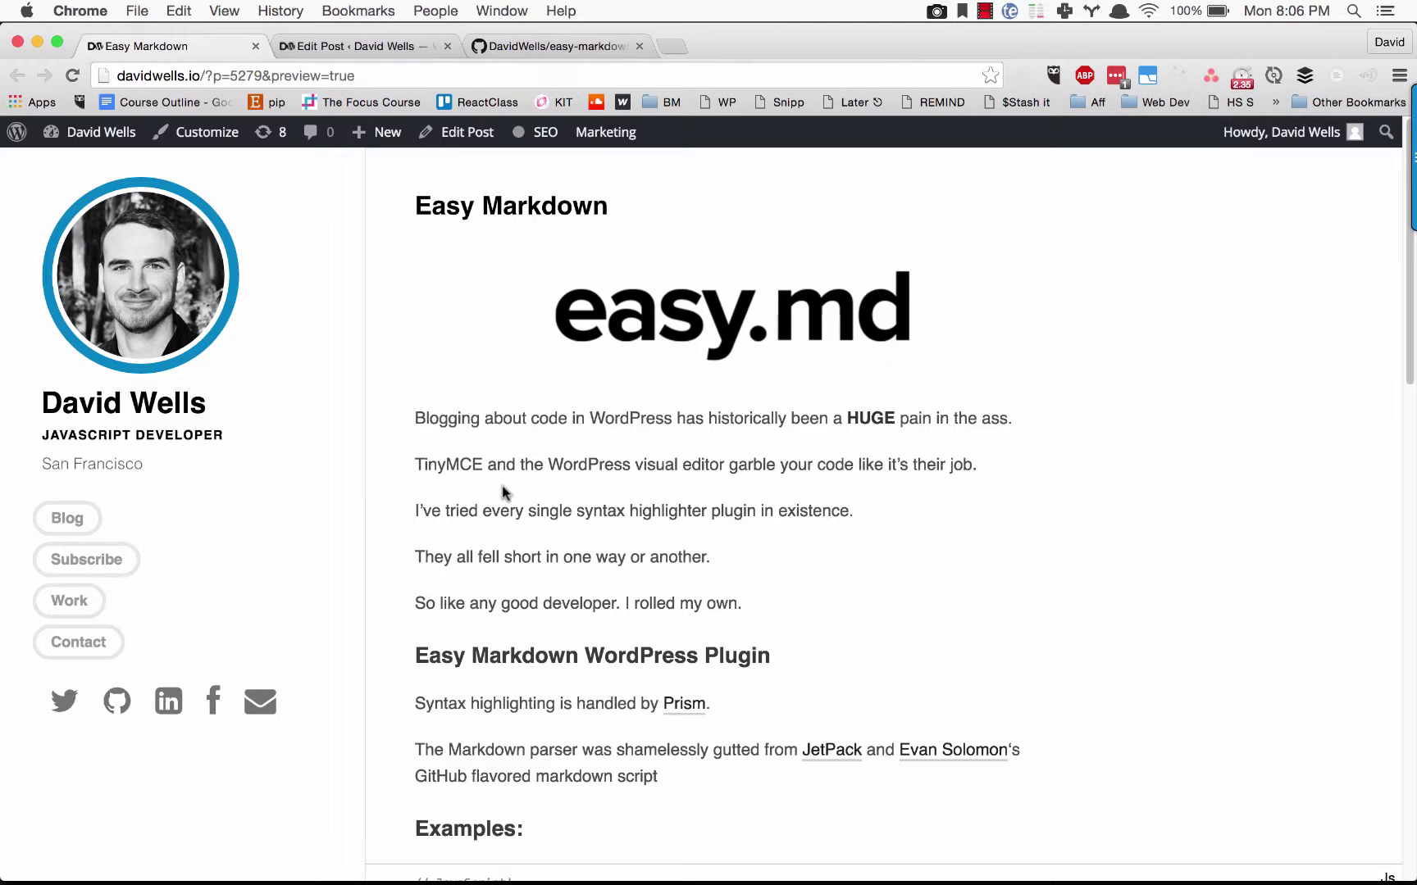
Scroll through the Easy Markdown post preview to review its JavaScript, HTML and CSS code examples
scroll(502, 490, down, 5)
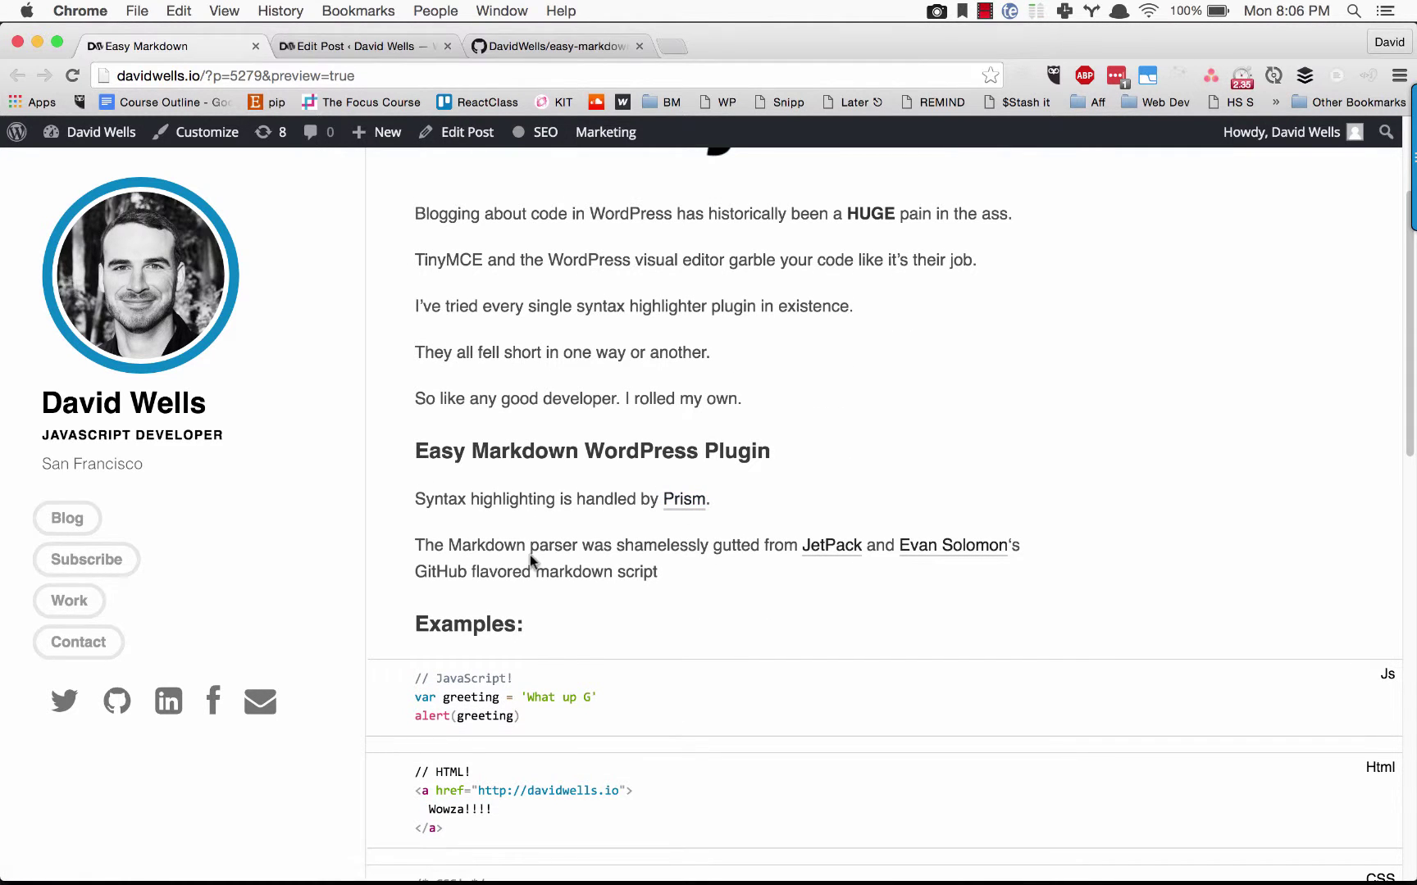
scroll(517, 541, up, 1)
scroll(510, 531, up, 4)
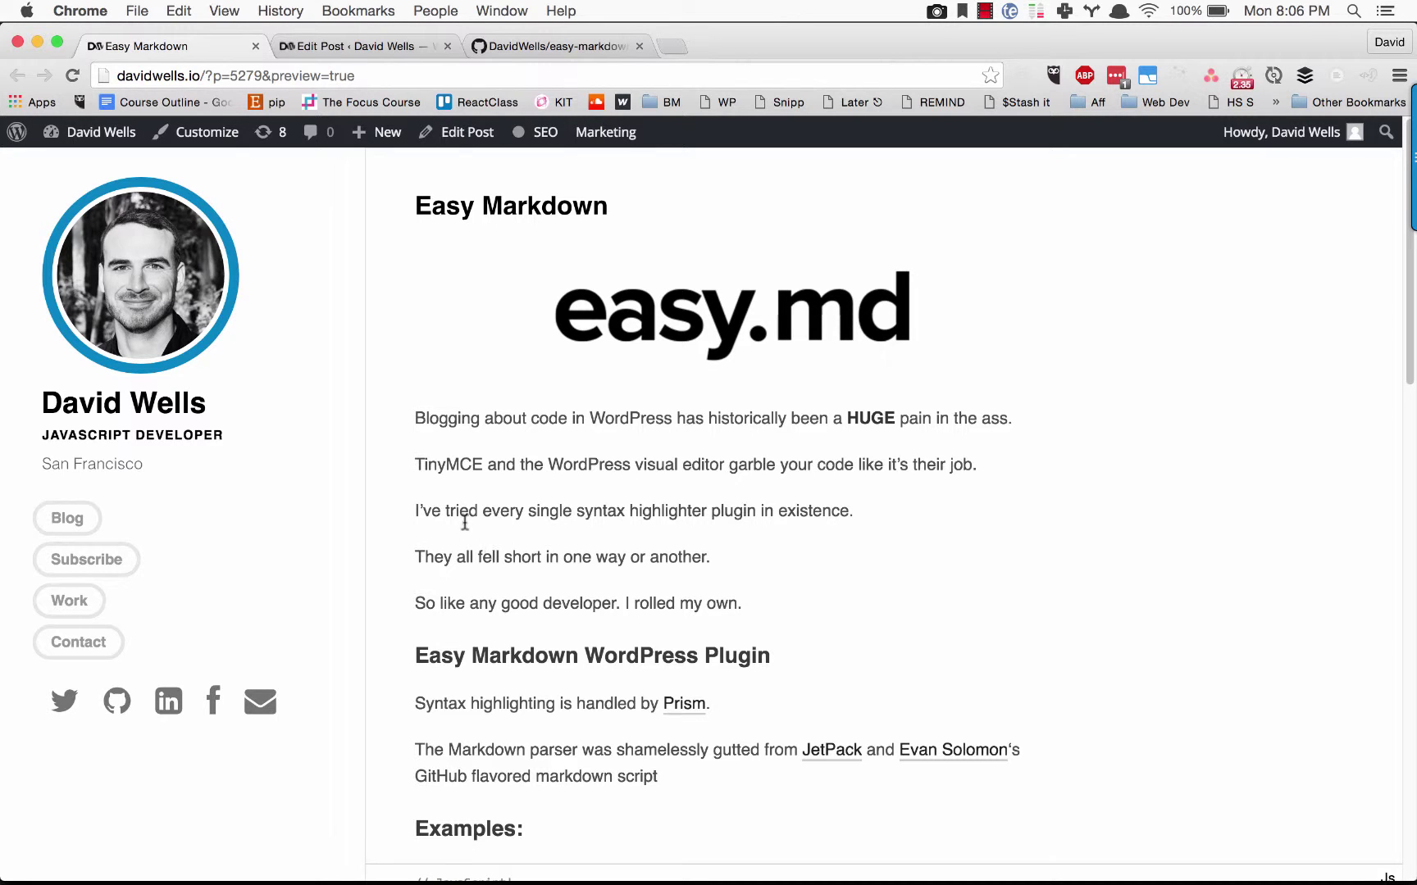
Look over the DavidWells/easy-markdown GitHub repository, then return to the Easy Markdown post preview
click(588, 49)
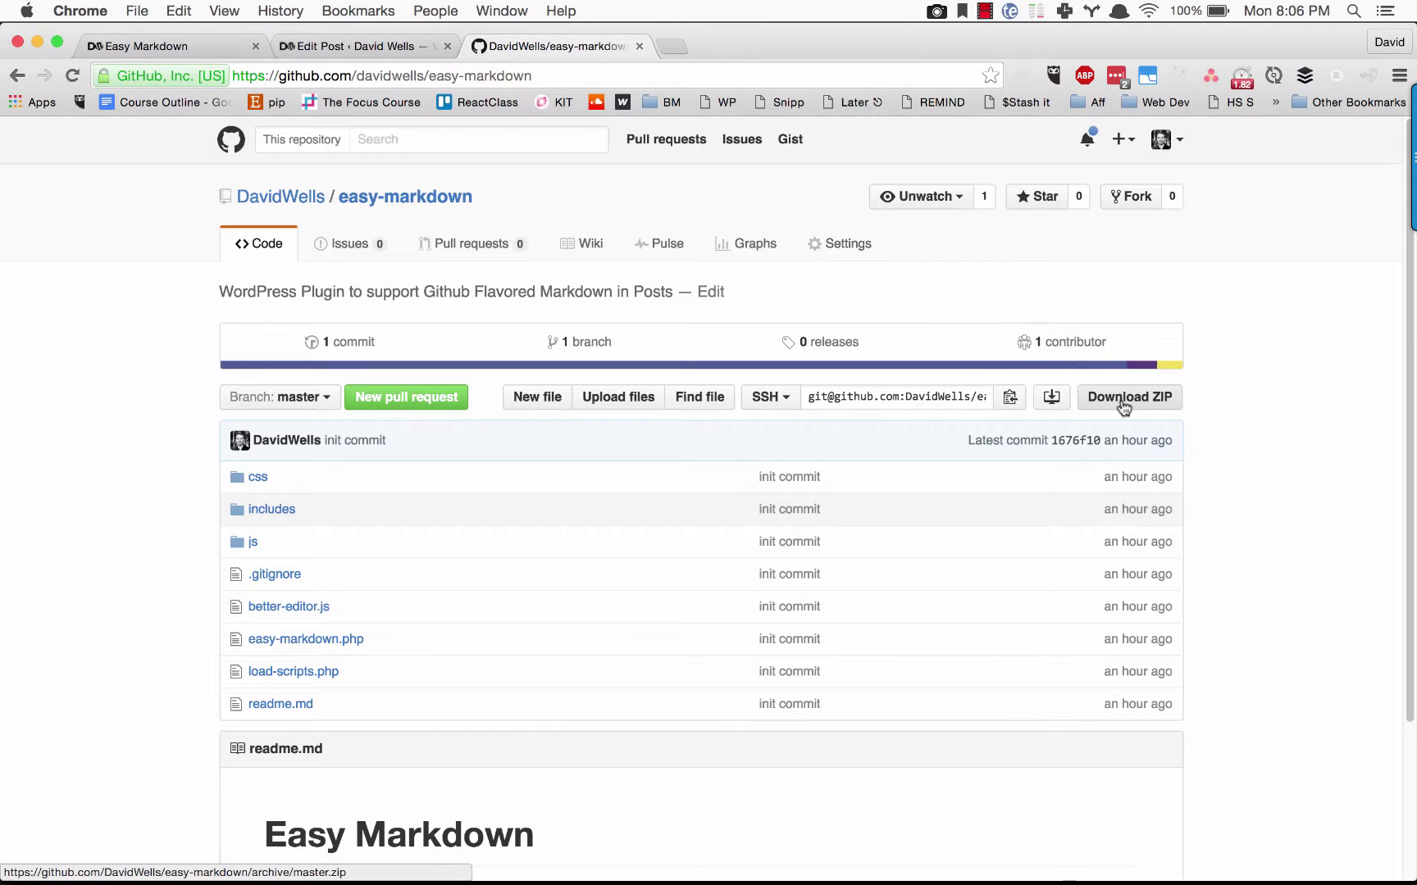
click(209, 47)
Open Installed Plugins in a new tab and highlight the active Easy Markdown plugin
click(343, 47)
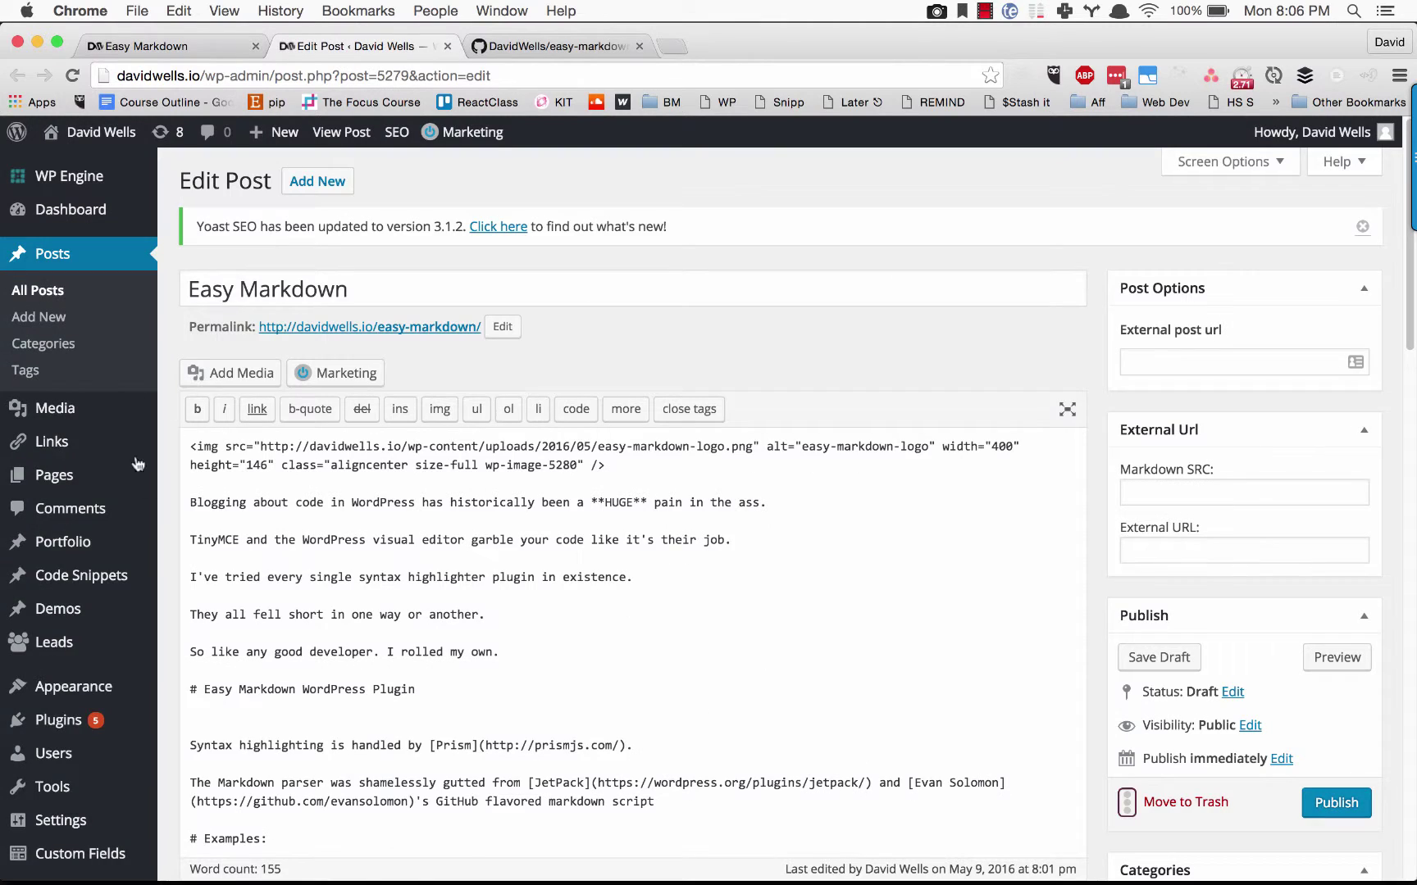
right_click(170, 721)
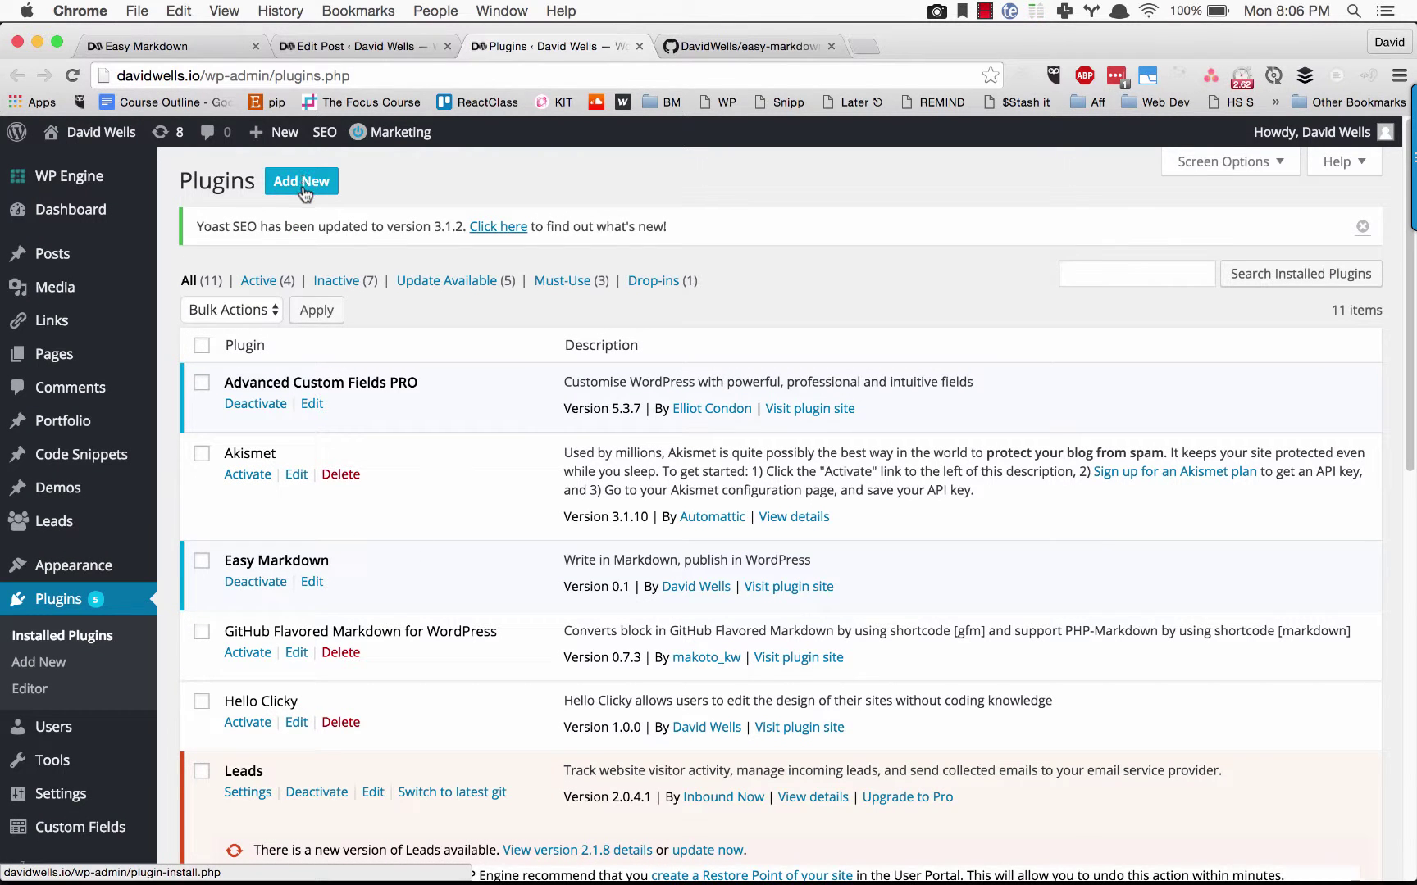
drag(218, 558, 387, 564)
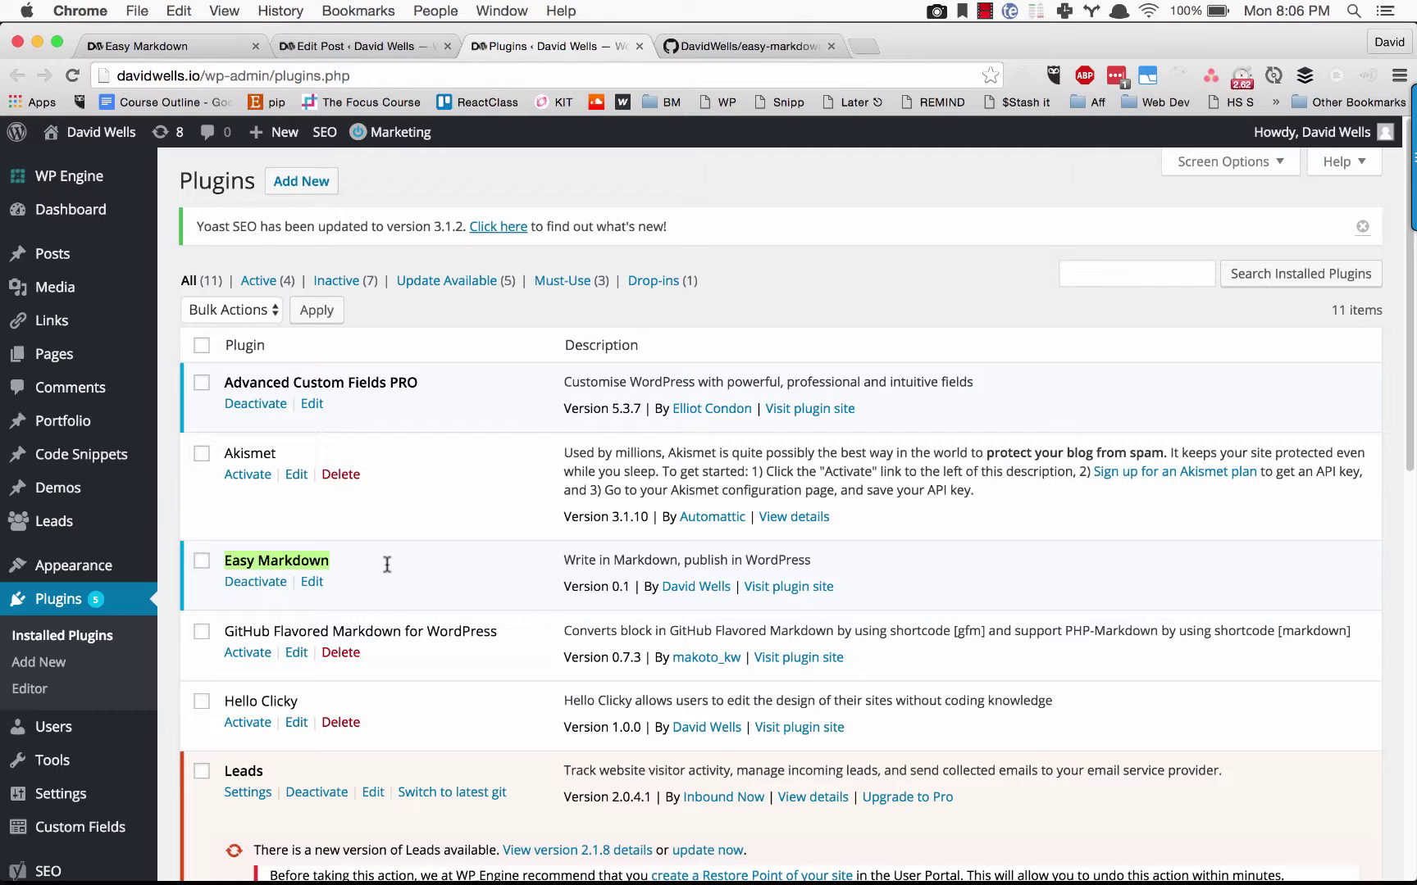
click(364, 572)
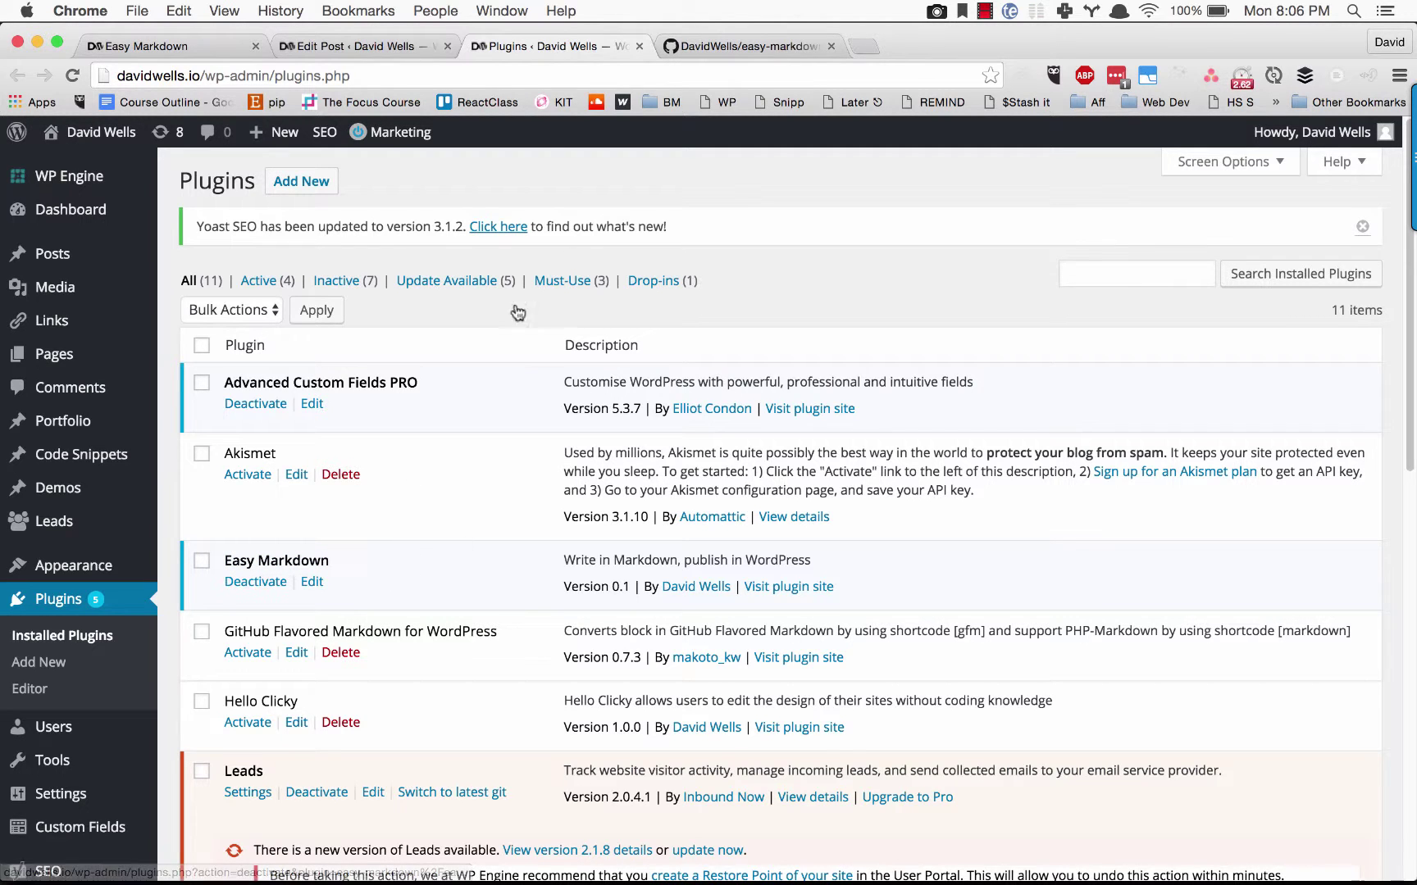
Compare the post editor and GitHub repository, then scroll back through the installed plugins list
click(399, 47)
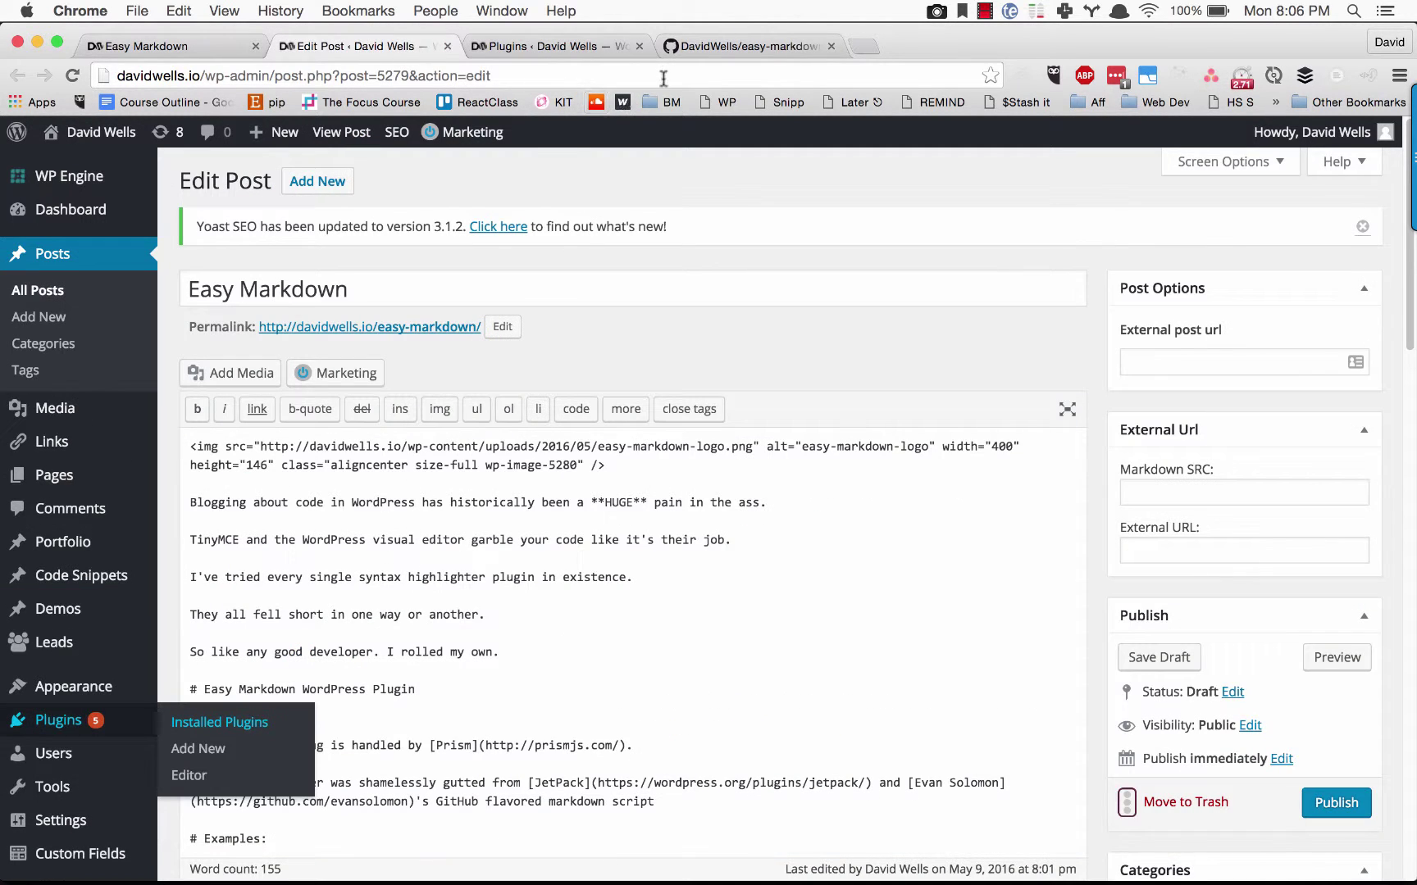
click(712, 51)
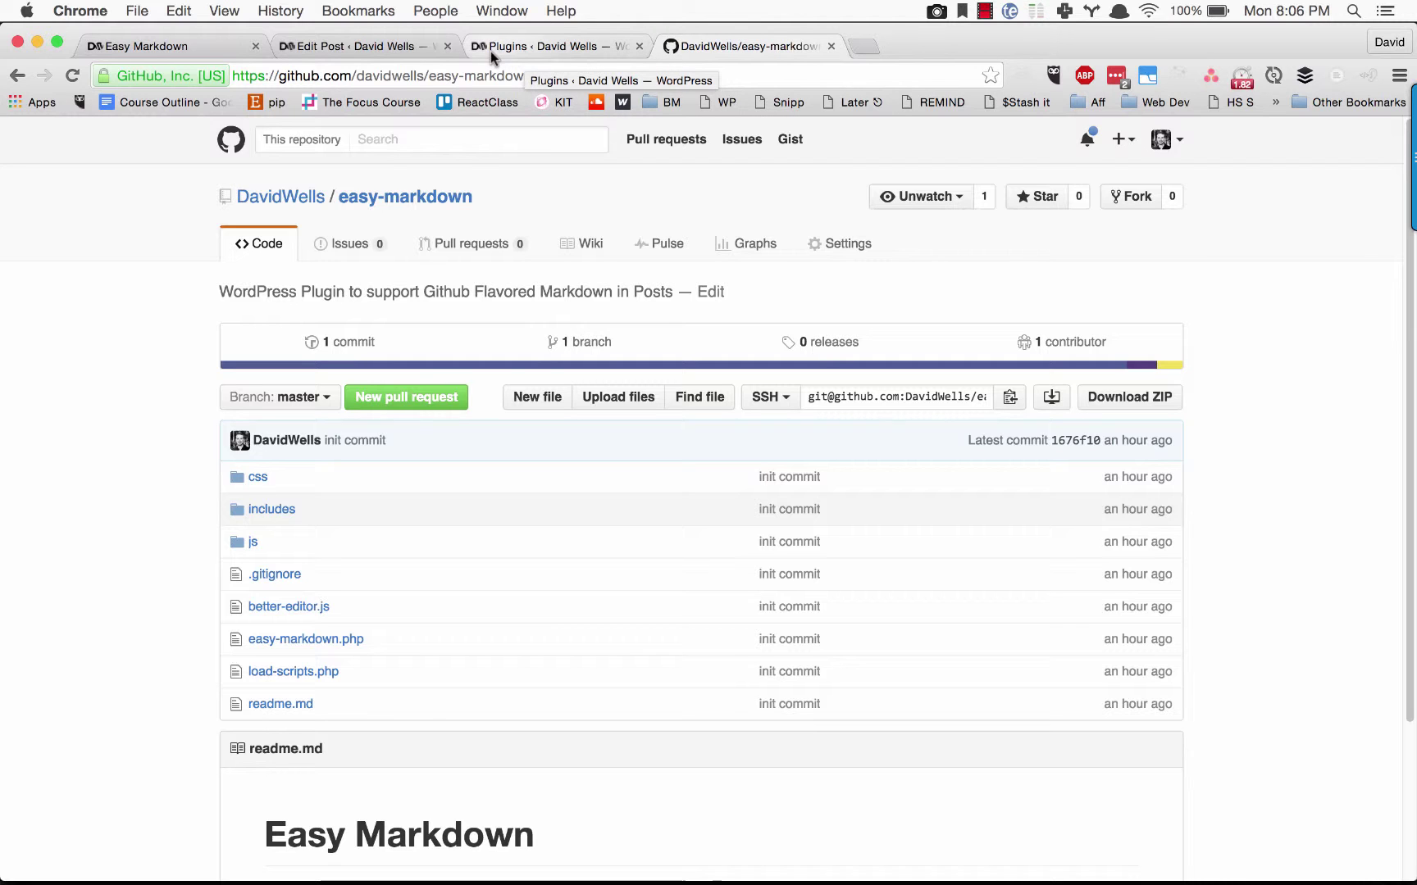
click(426, 45)
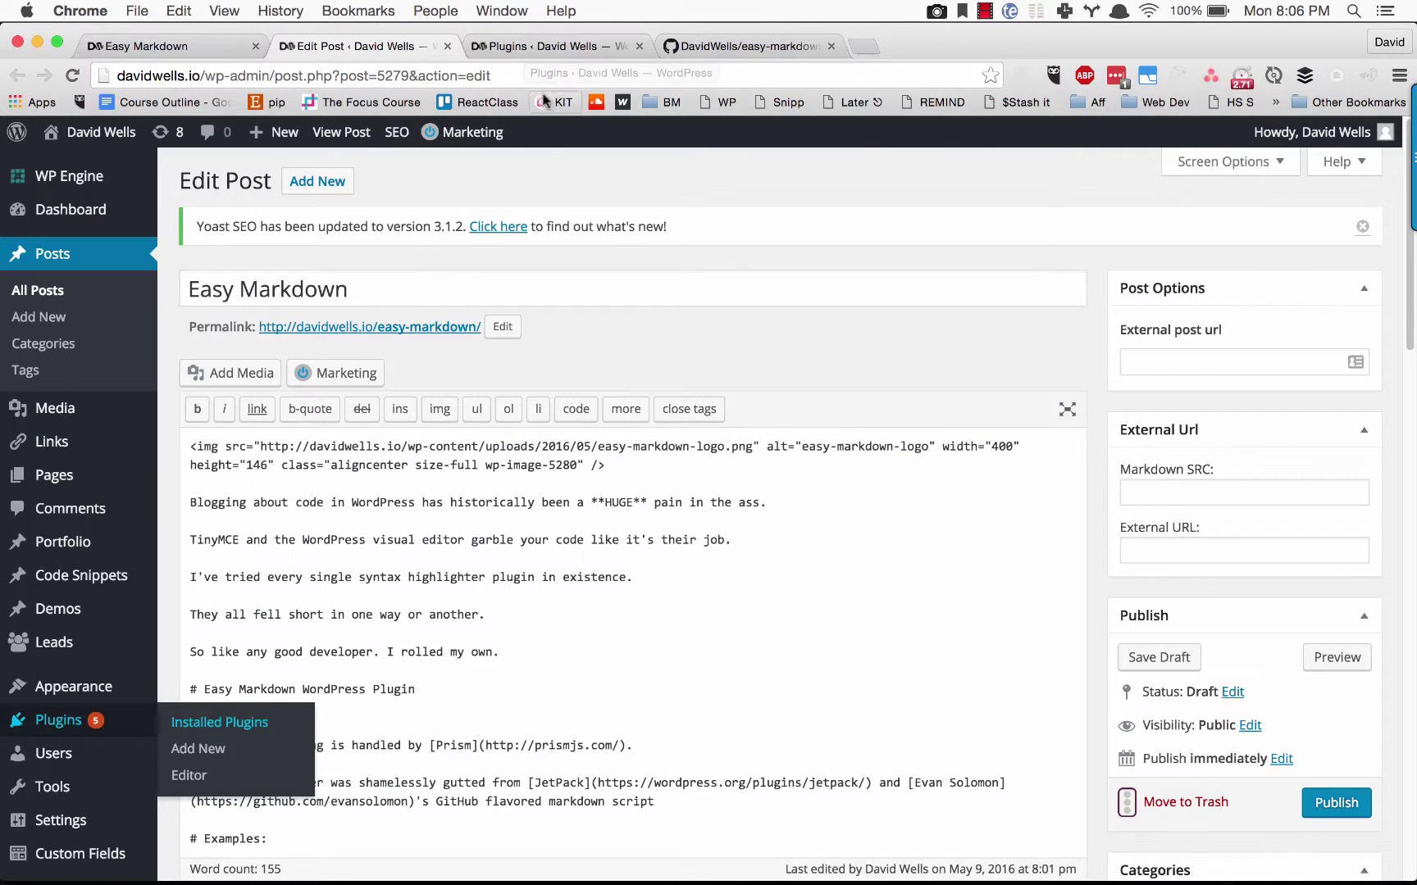
click(566, 41)
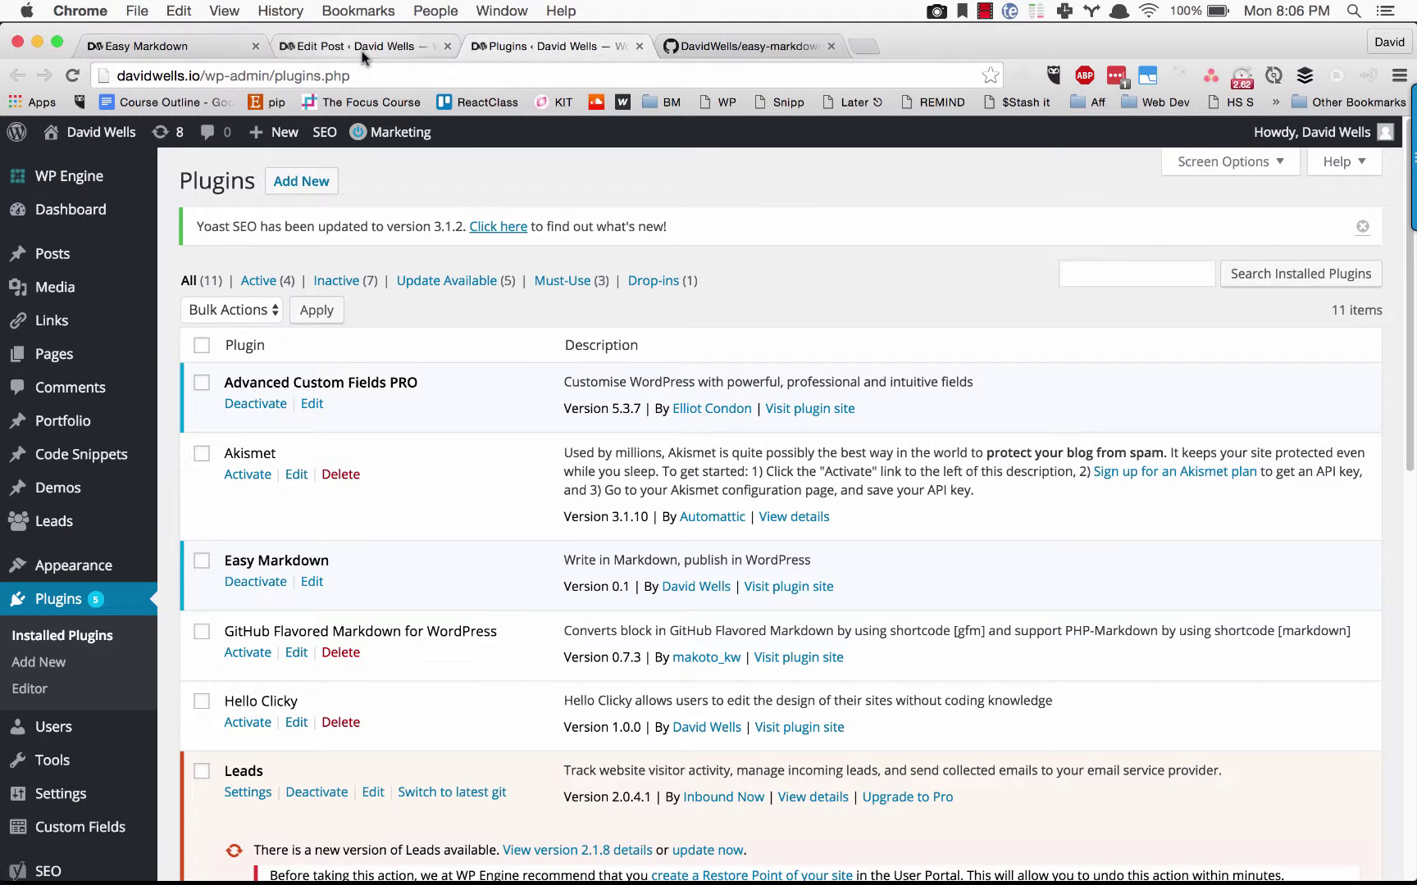
scroll(170, 547, down, 8)
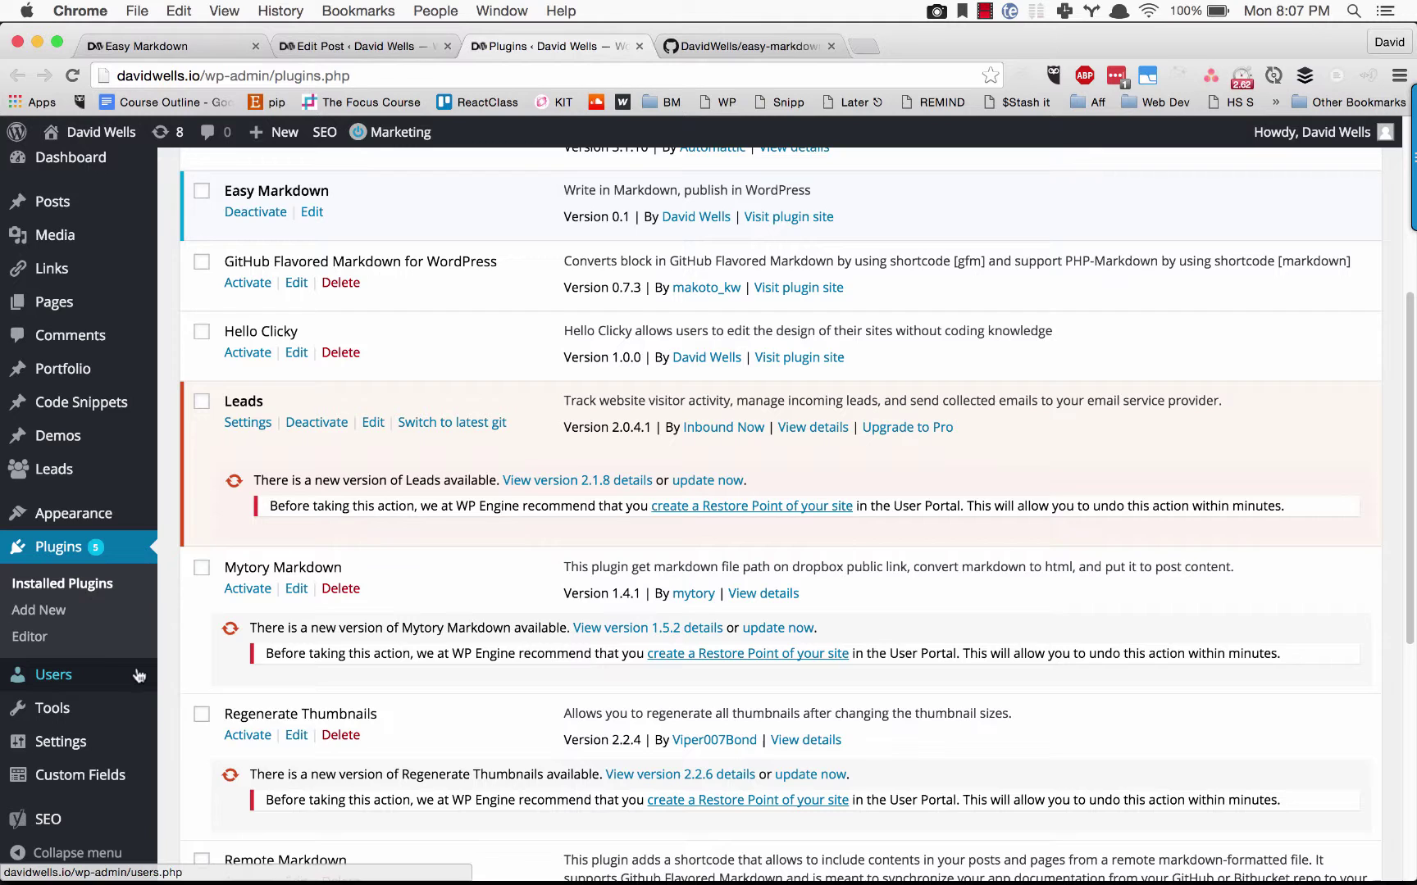
Open Your Profile and highlight the checked 'Disable the visual editor when writing' option
mouse_move(111, 676)
click(195, 731)
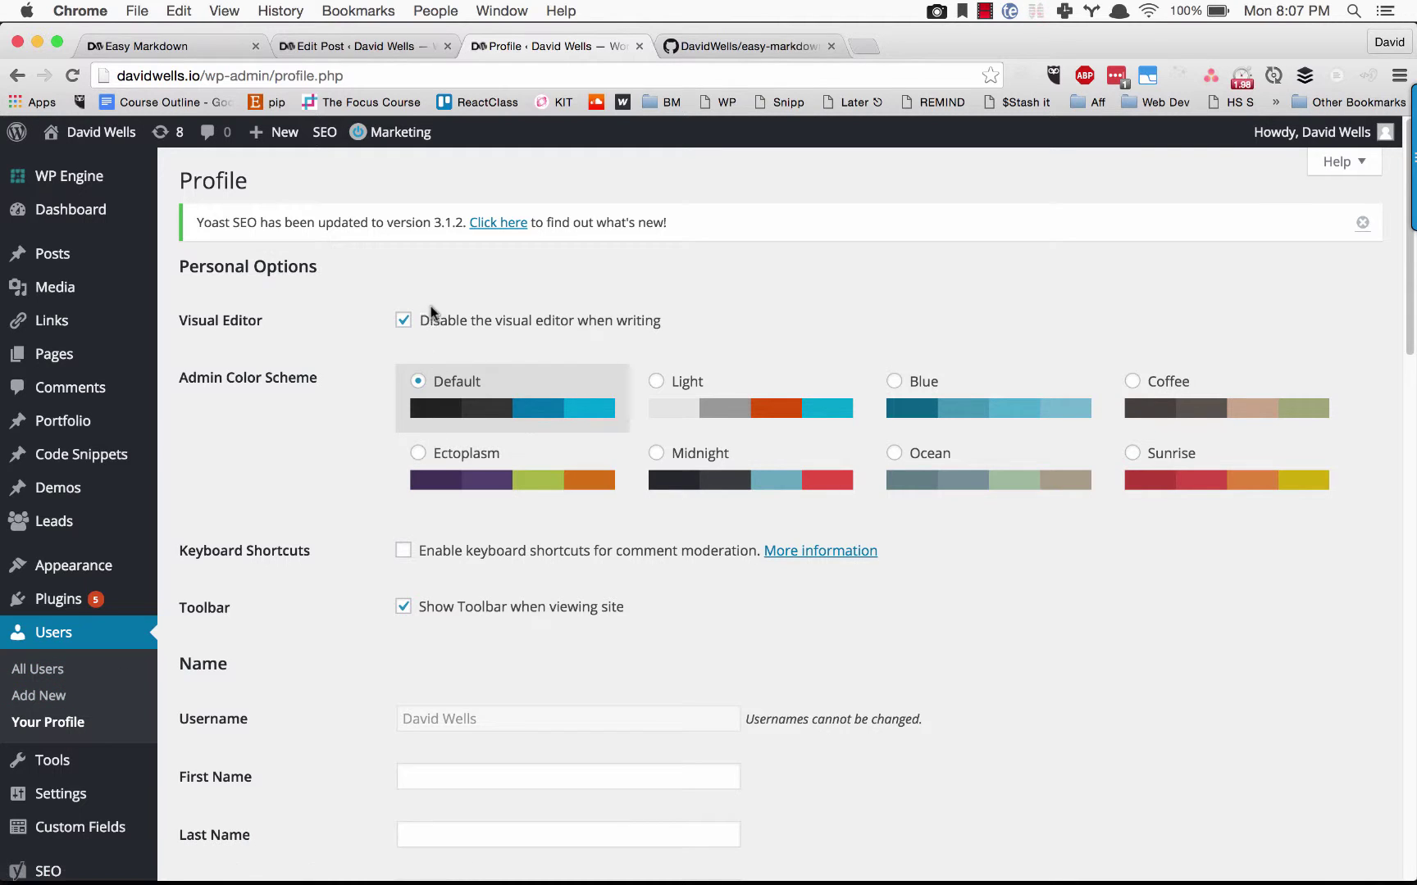
drag(440, 321, 700, 334)
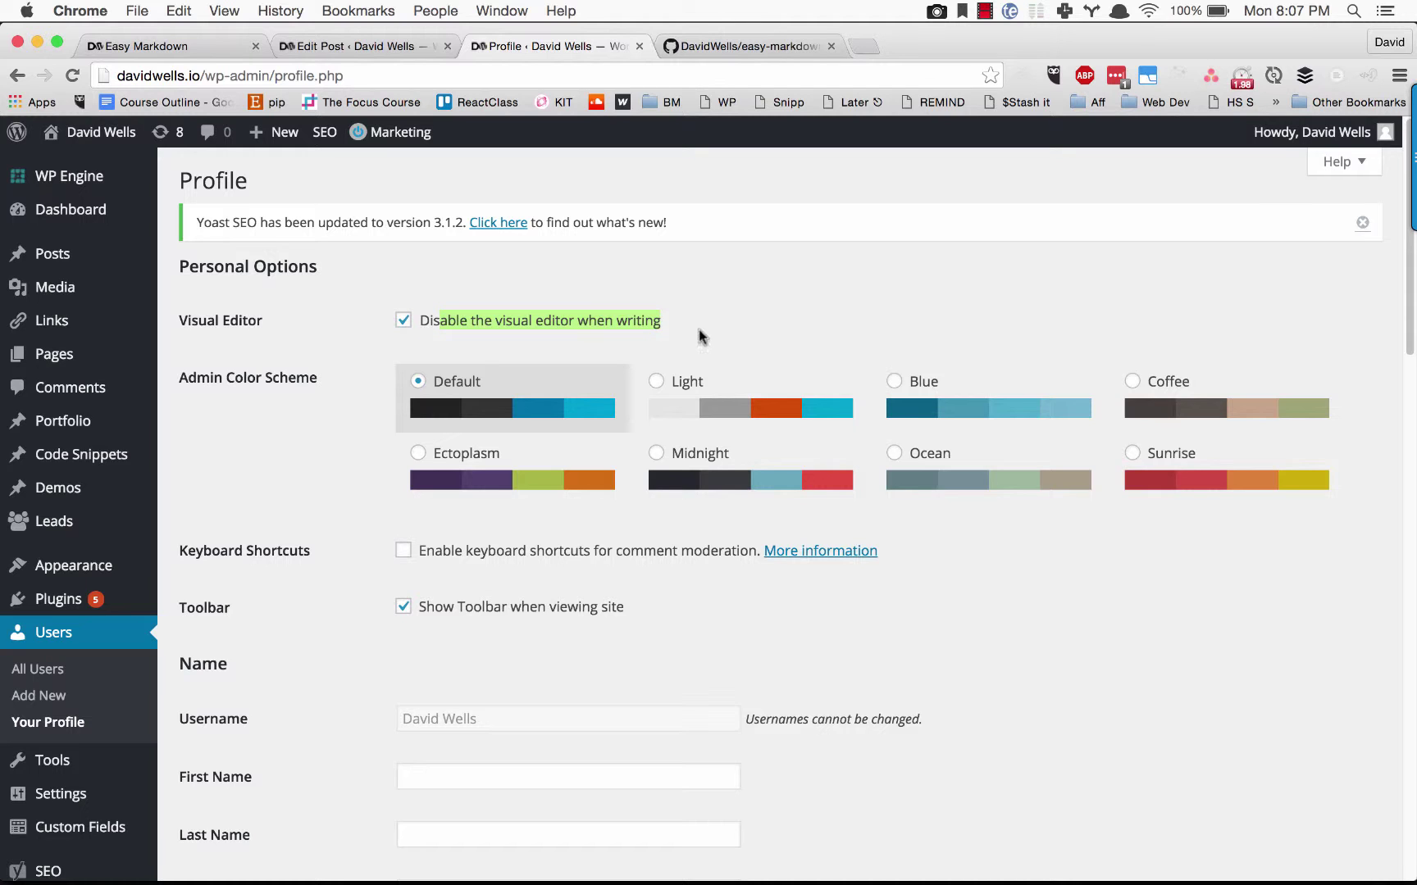
In the post's Markdown source, highlight the Easy Markdown heading and the JavaScript code block
click(373, 48)
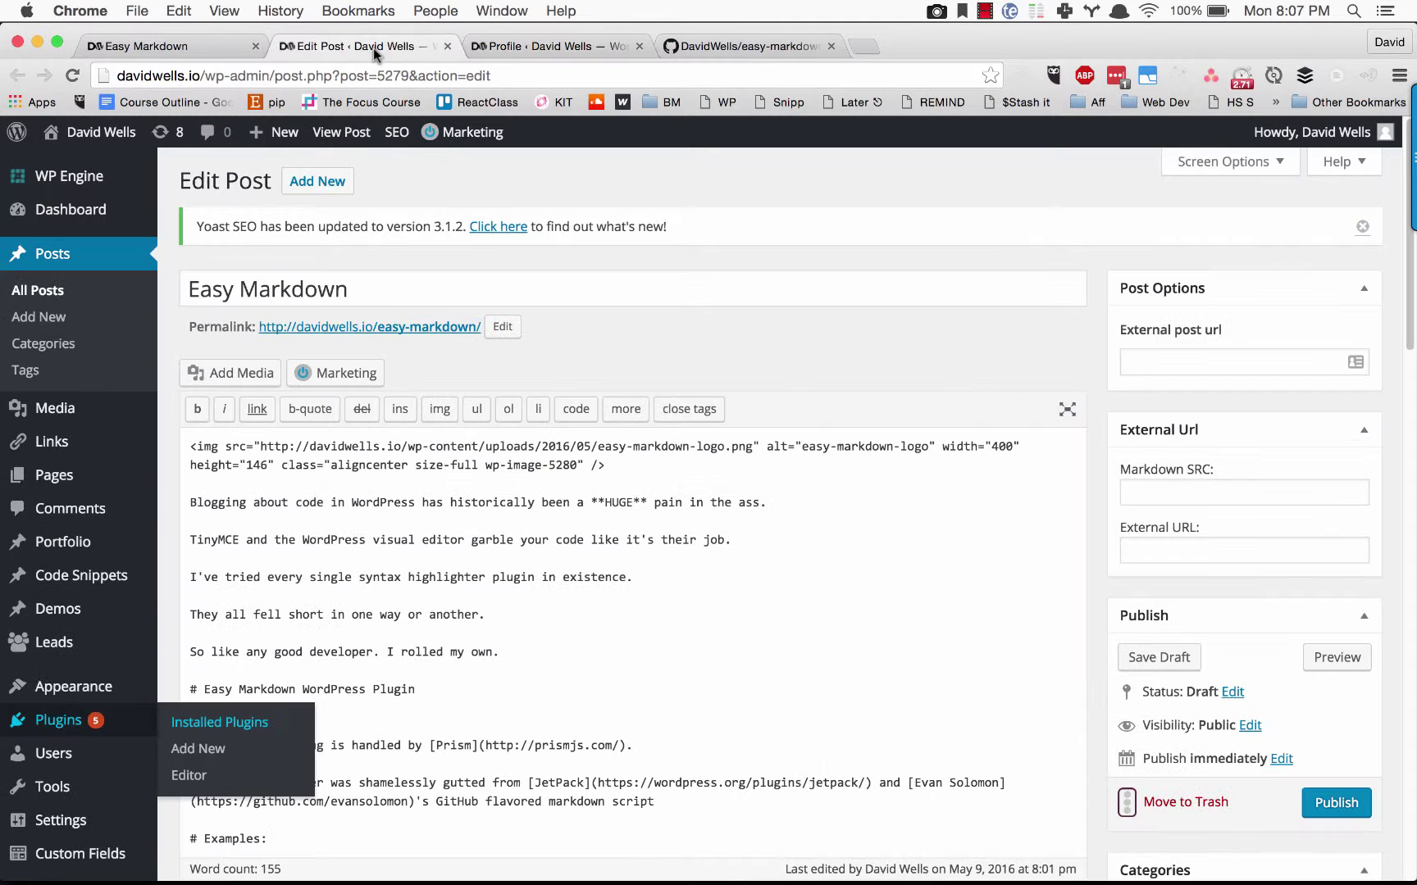
click(566, 538)
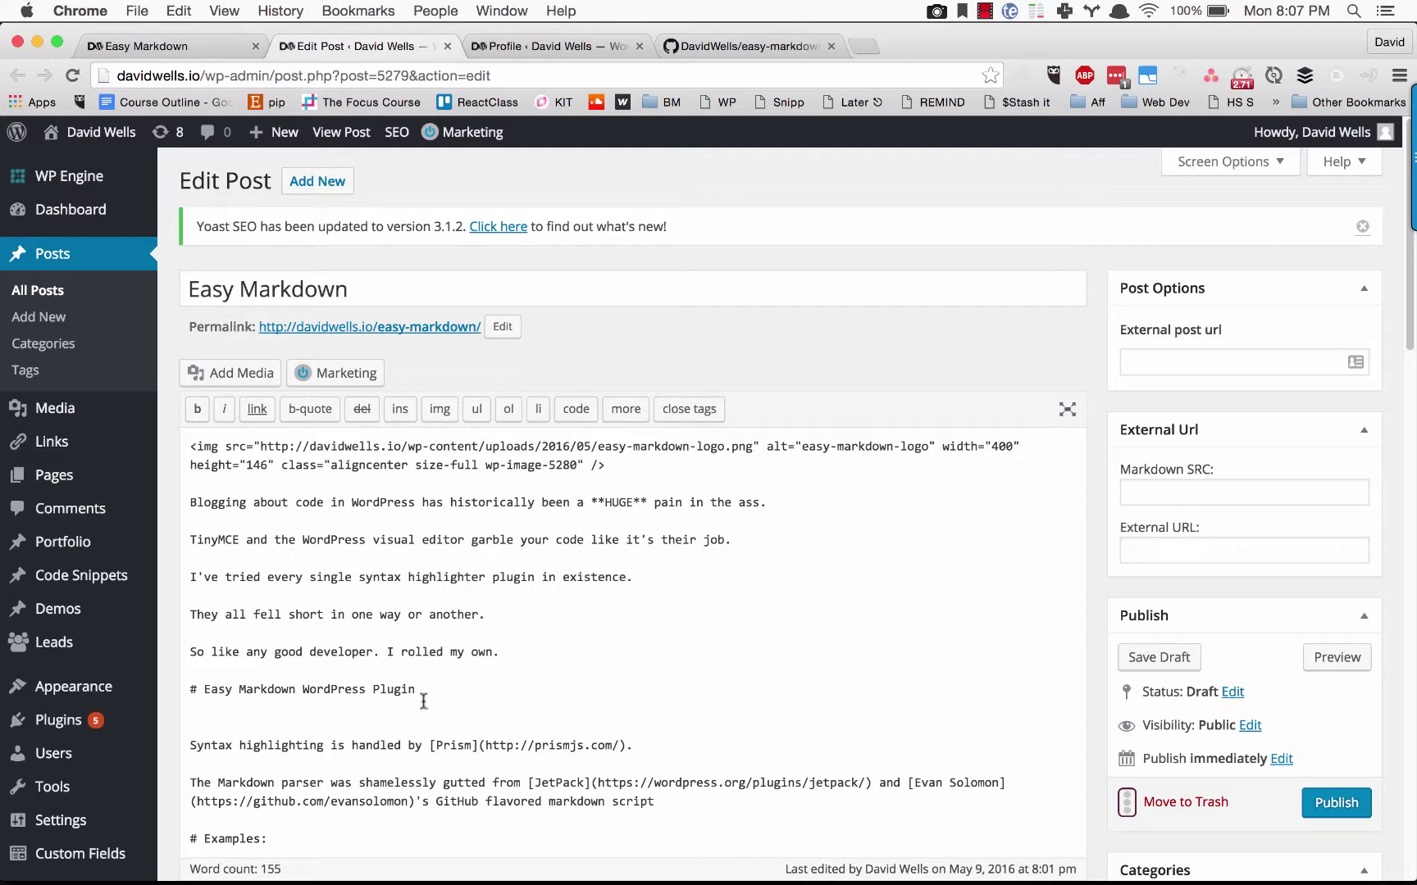
drag(422, 689, 193, 691)
click(282, 688)
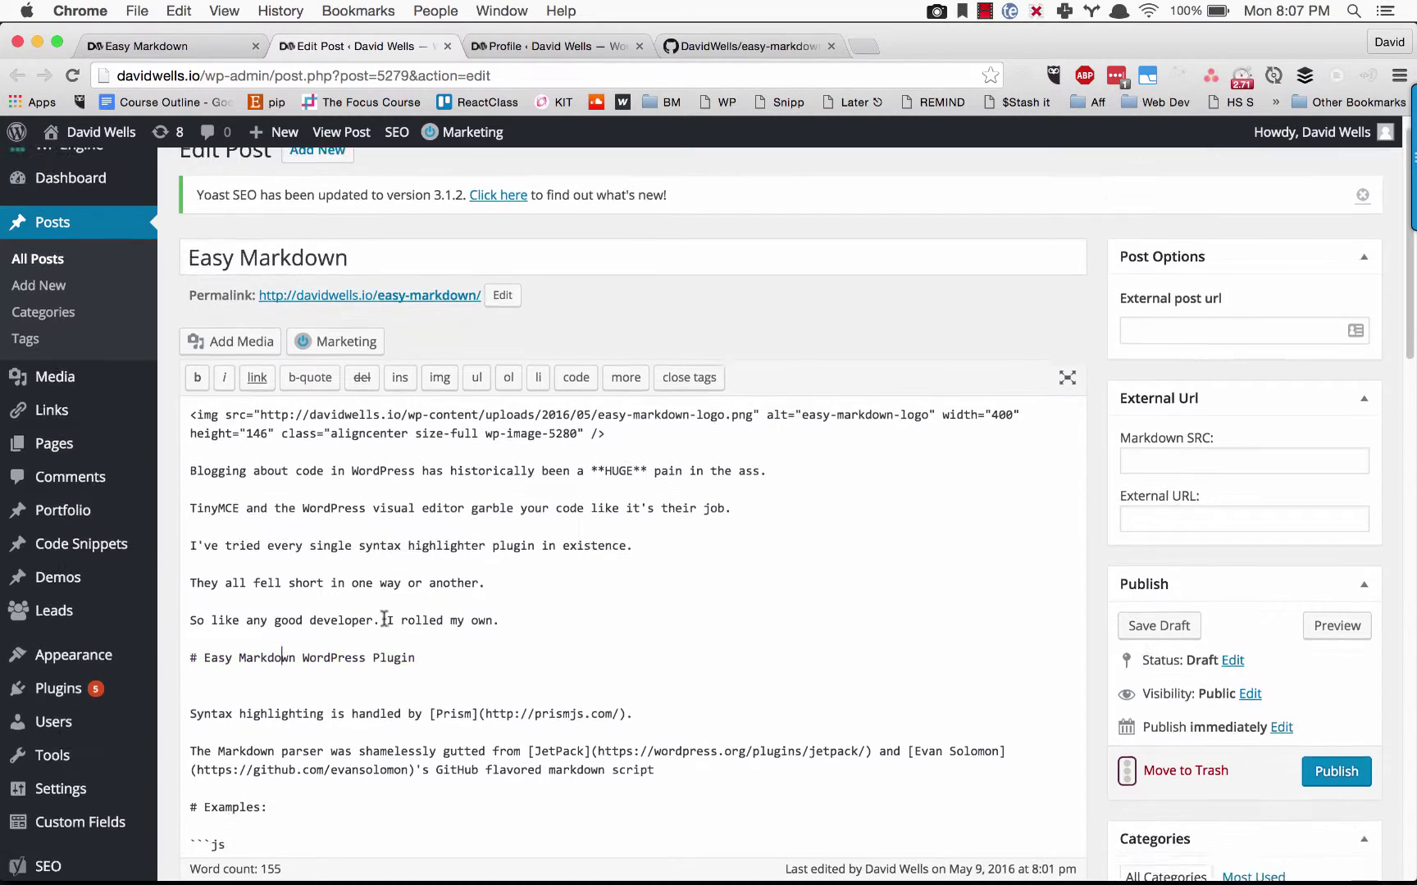
scroll(353, 574, down, 5)
drag(330, 572, 188, 485)
Add a console.log('log') line after alert(greeting) in the js block and save the draft
click(334, 577)
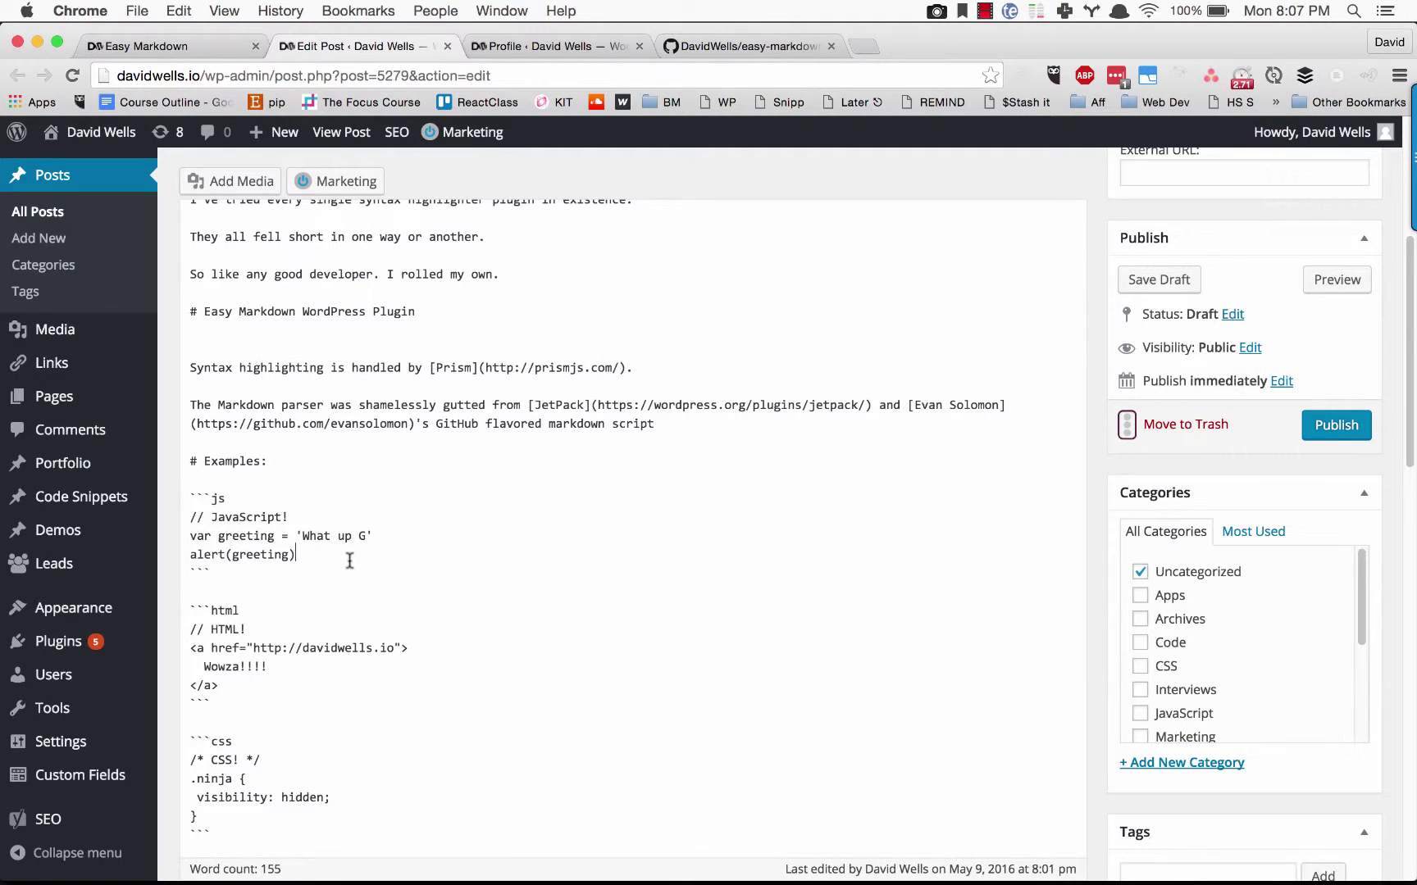
click(352, 559)
key(Return)
key(Return)
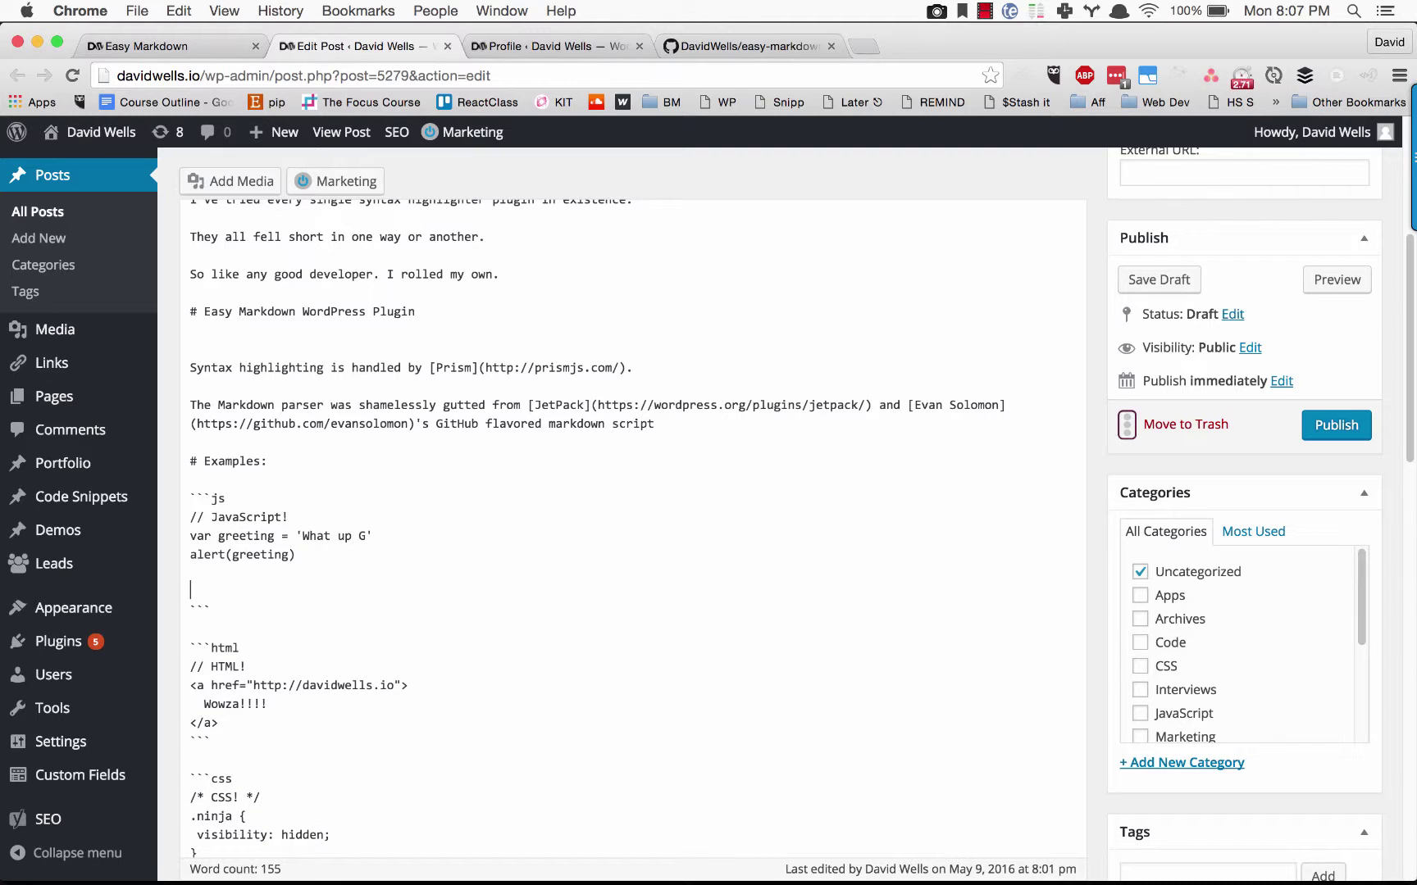
text(console.log('log');)
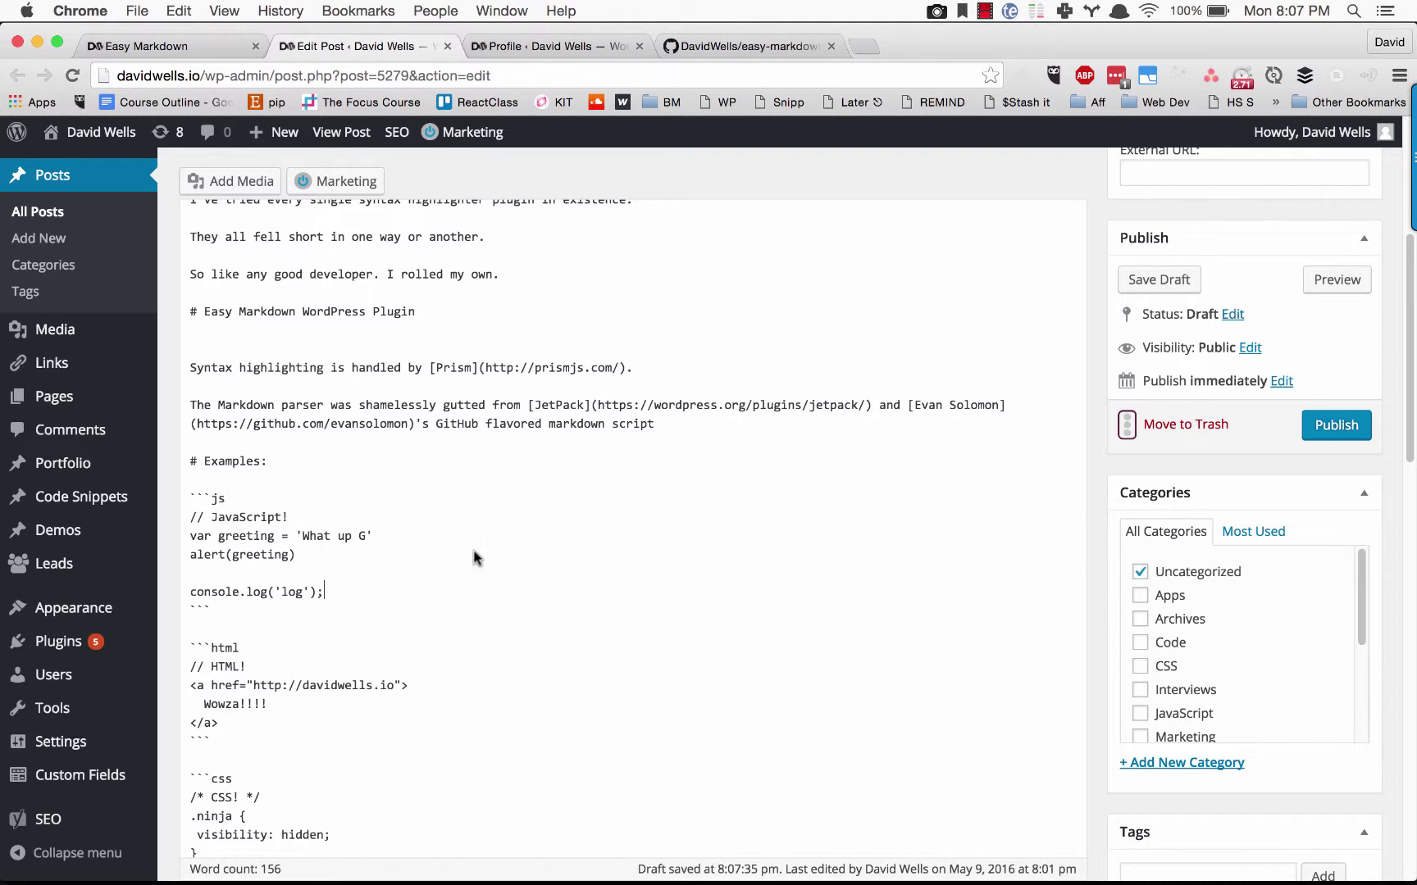
click(1158, 281)
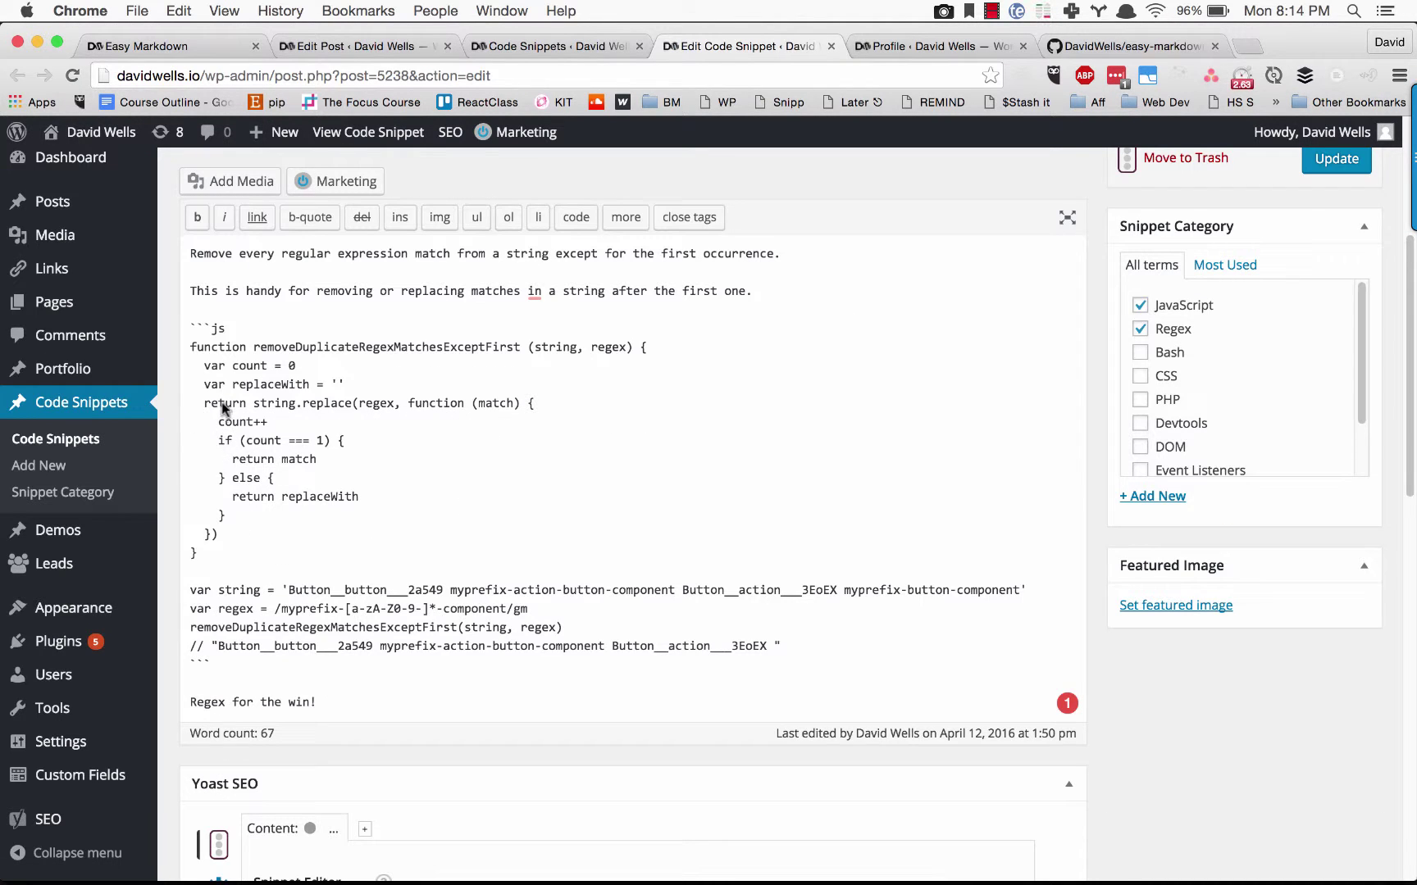
Indent the string.replace callback lines one level deeper
drag(219, 535, 188, 405)
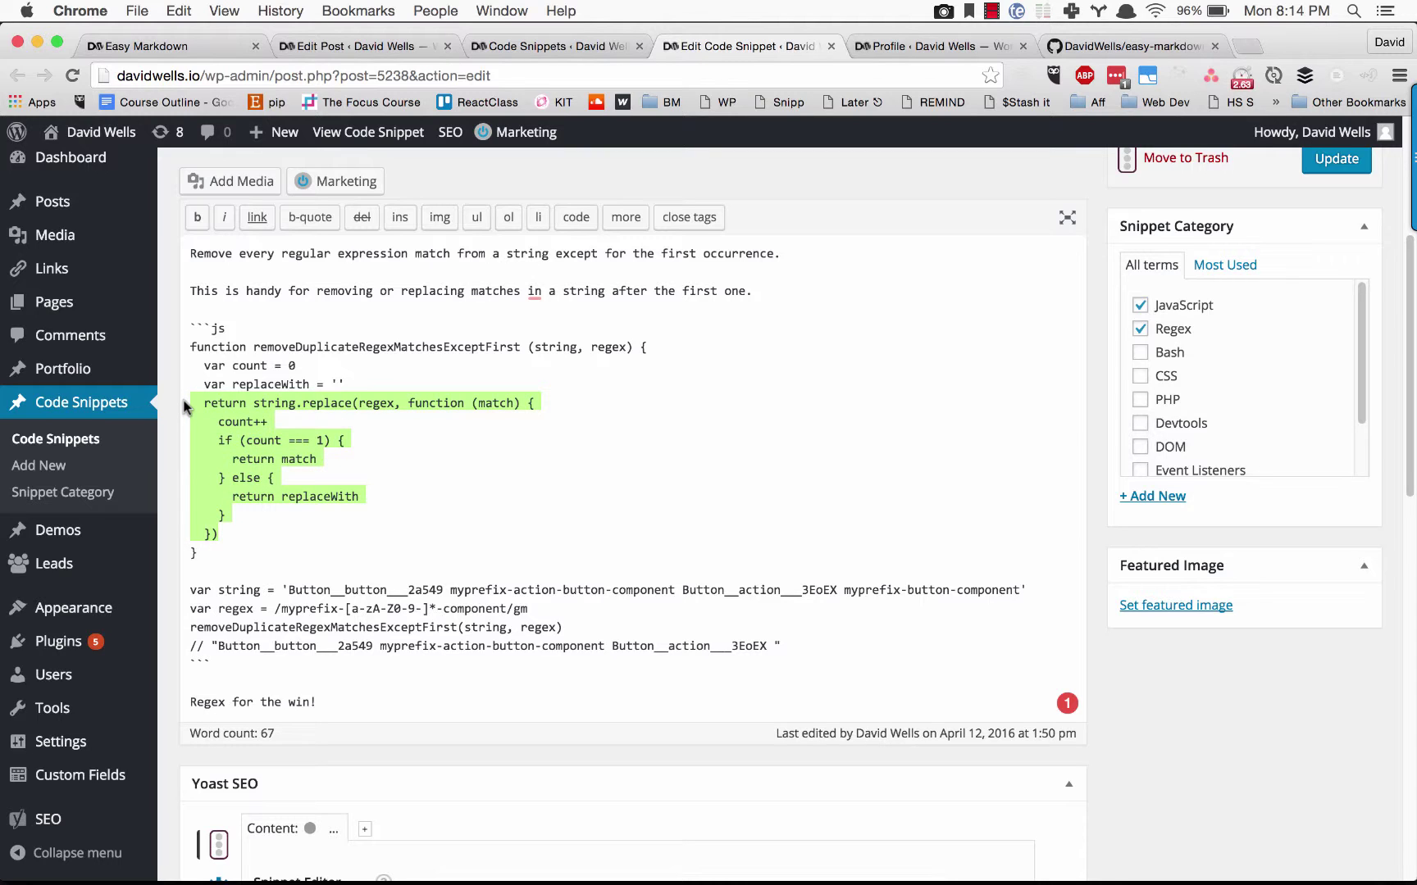
key(Tab)
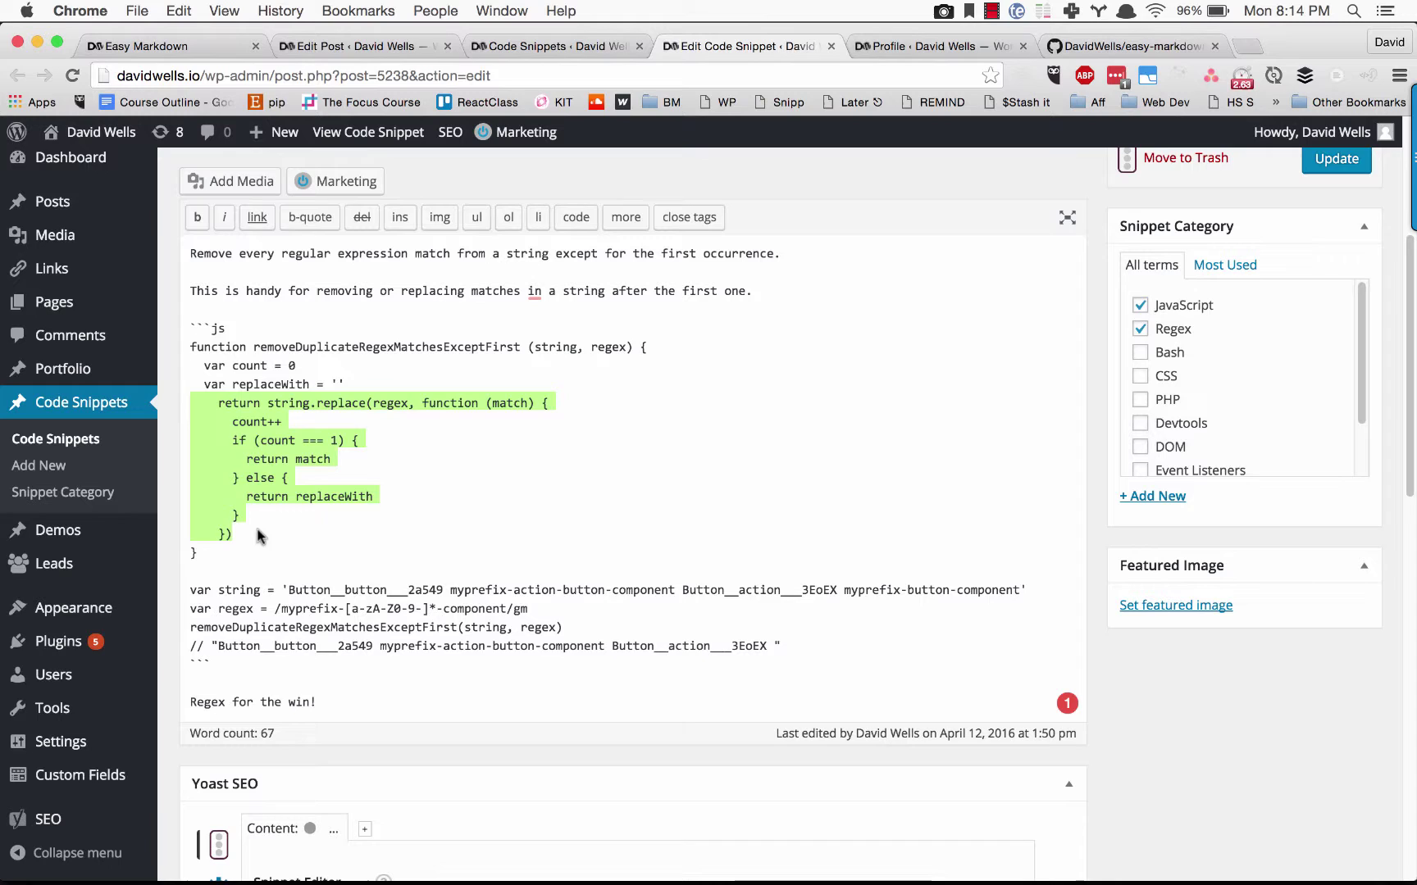
click(262, 493)
Outdent the return, closing brace, else and if count lines to fix their alignment
click(215, 406)
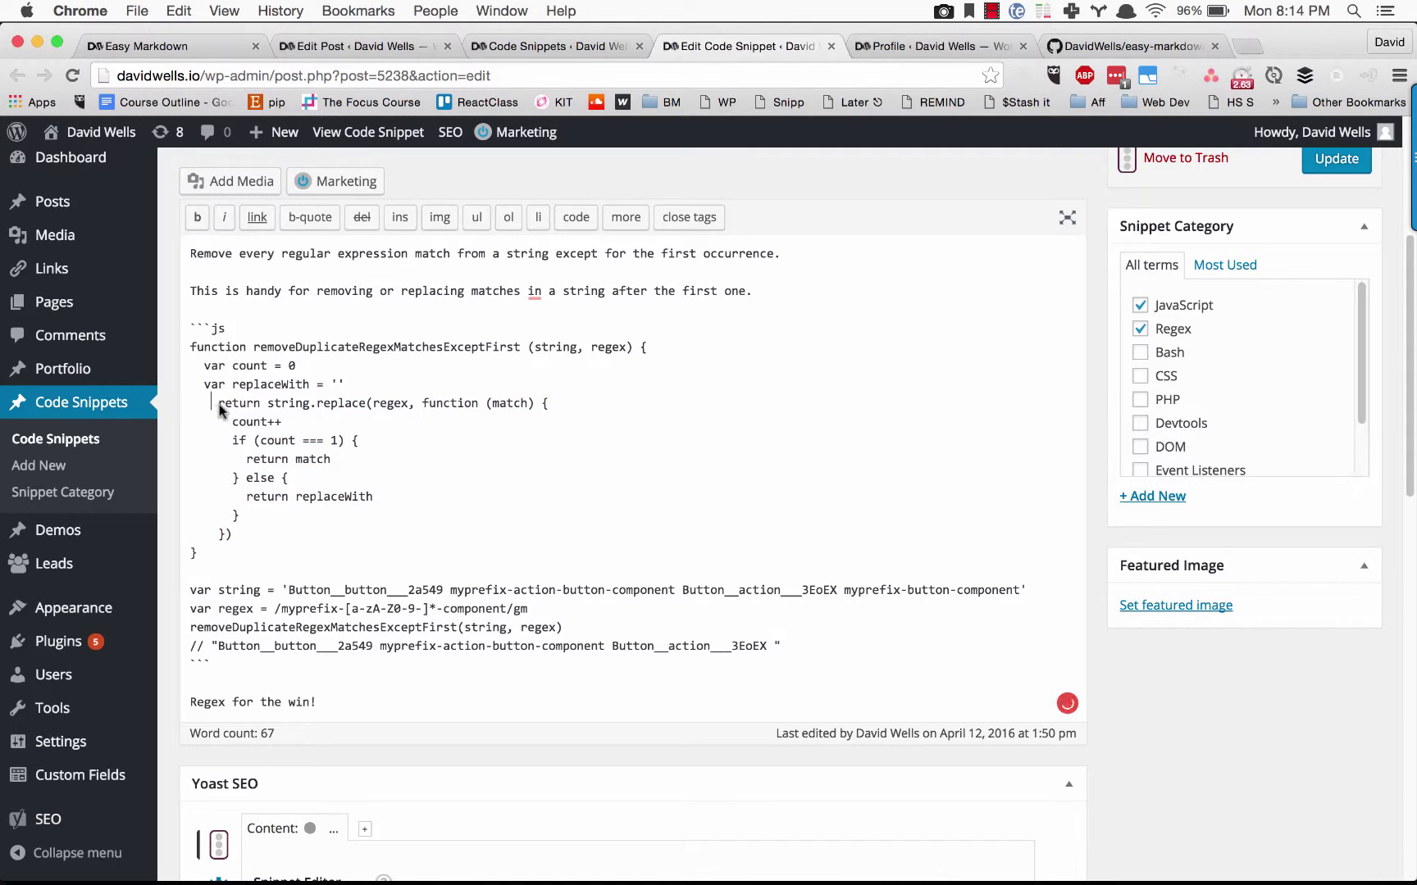
key(BackSpace)
key(BackSpace)
click(219, 534)
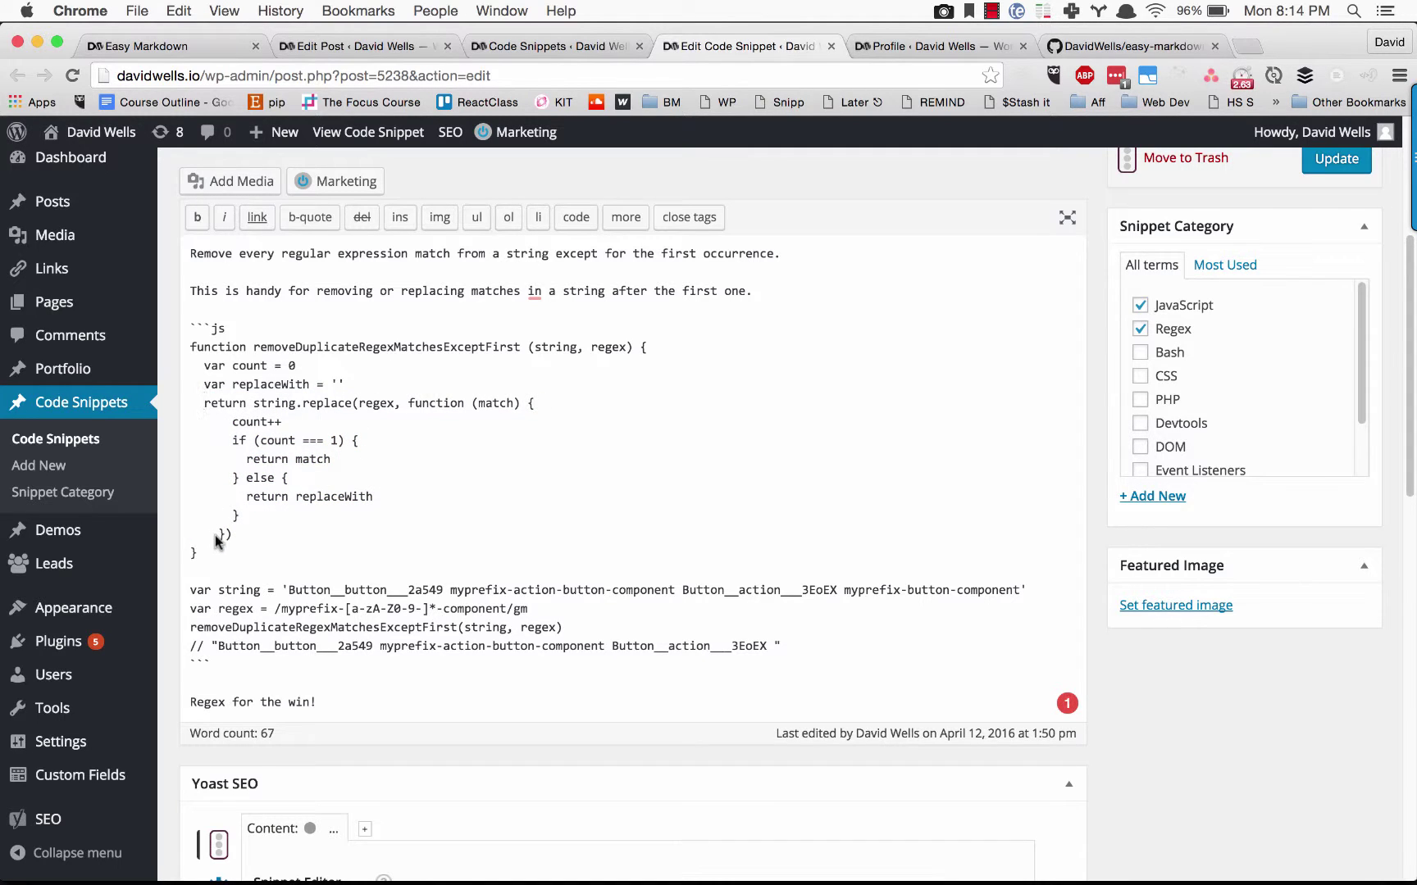
key(BackSpace)
key(BackSpace)
click(233, 517)
key(BackSpace)
key(BackSpace)
click(233, 480)
key(BackSpace)
key(BackSpace)
click(233, 443)
key(BackSpace)
key(BackSpace)
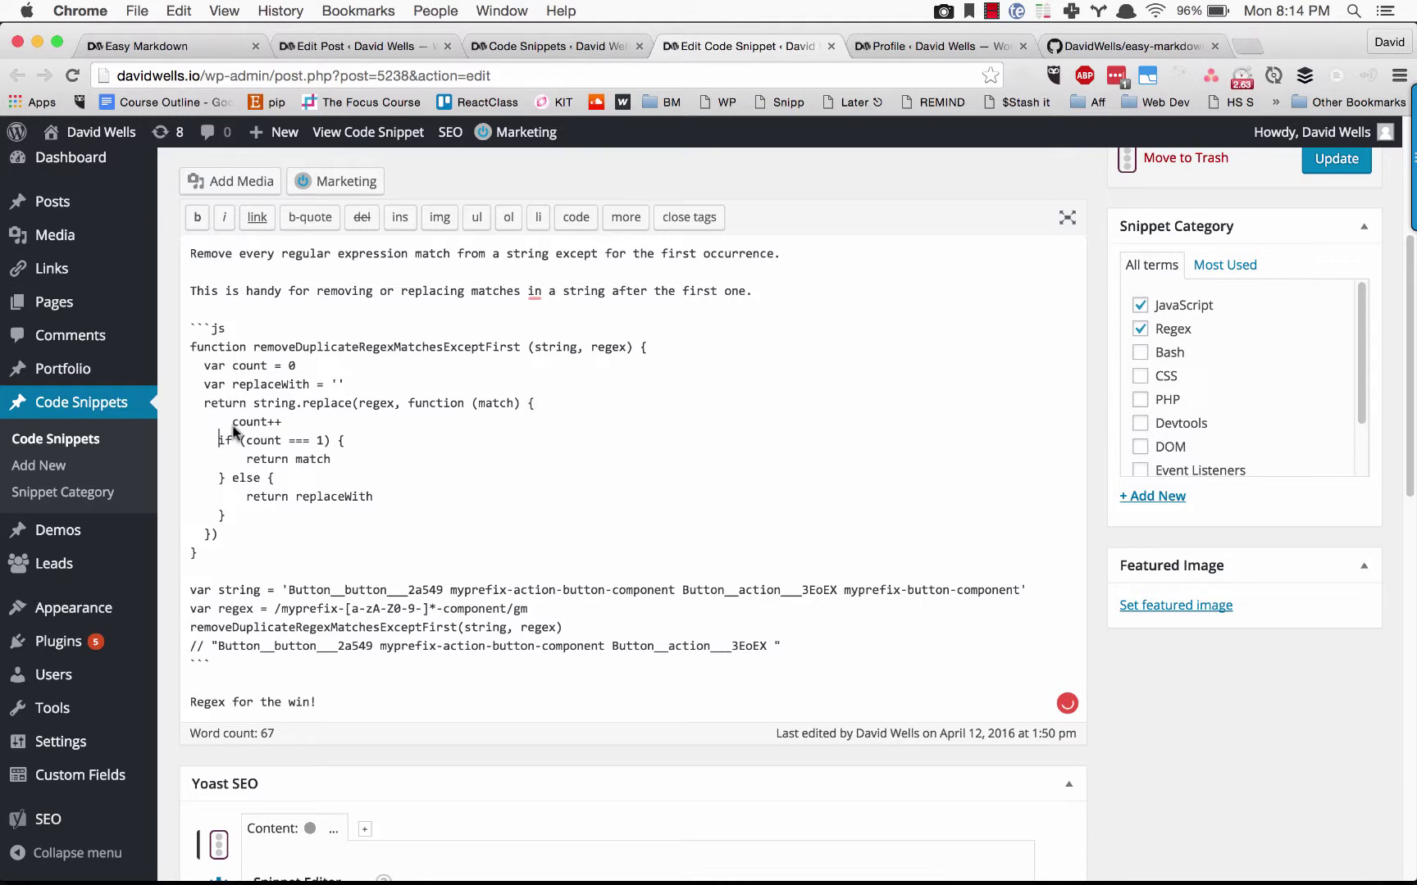
click(233, 425)
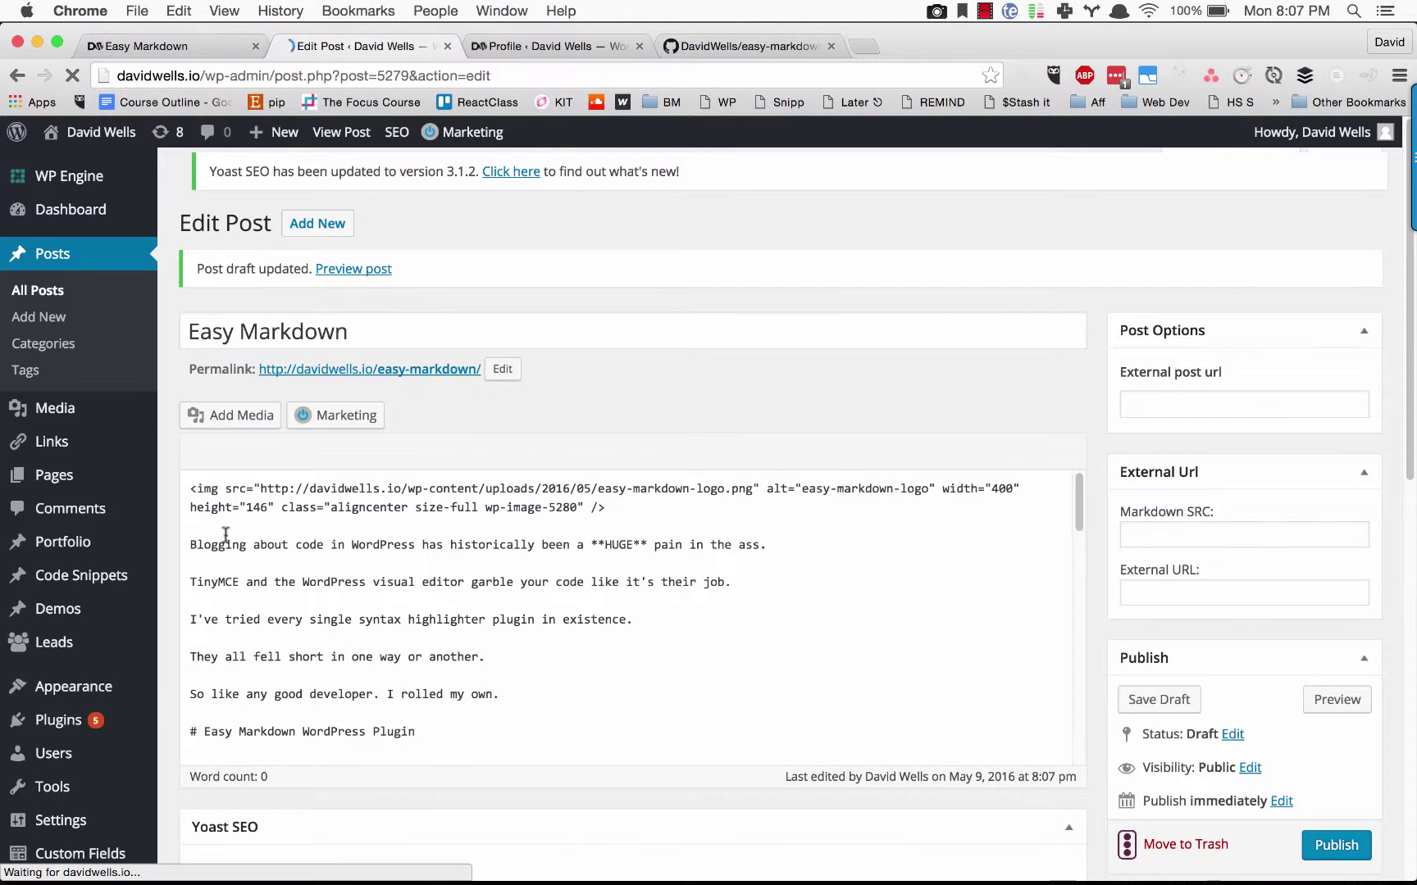
Highlight the js language hint and the whole JavaScript code block in the Markdown
scroll(254, 643, down, 5)
double_click(211, 610)
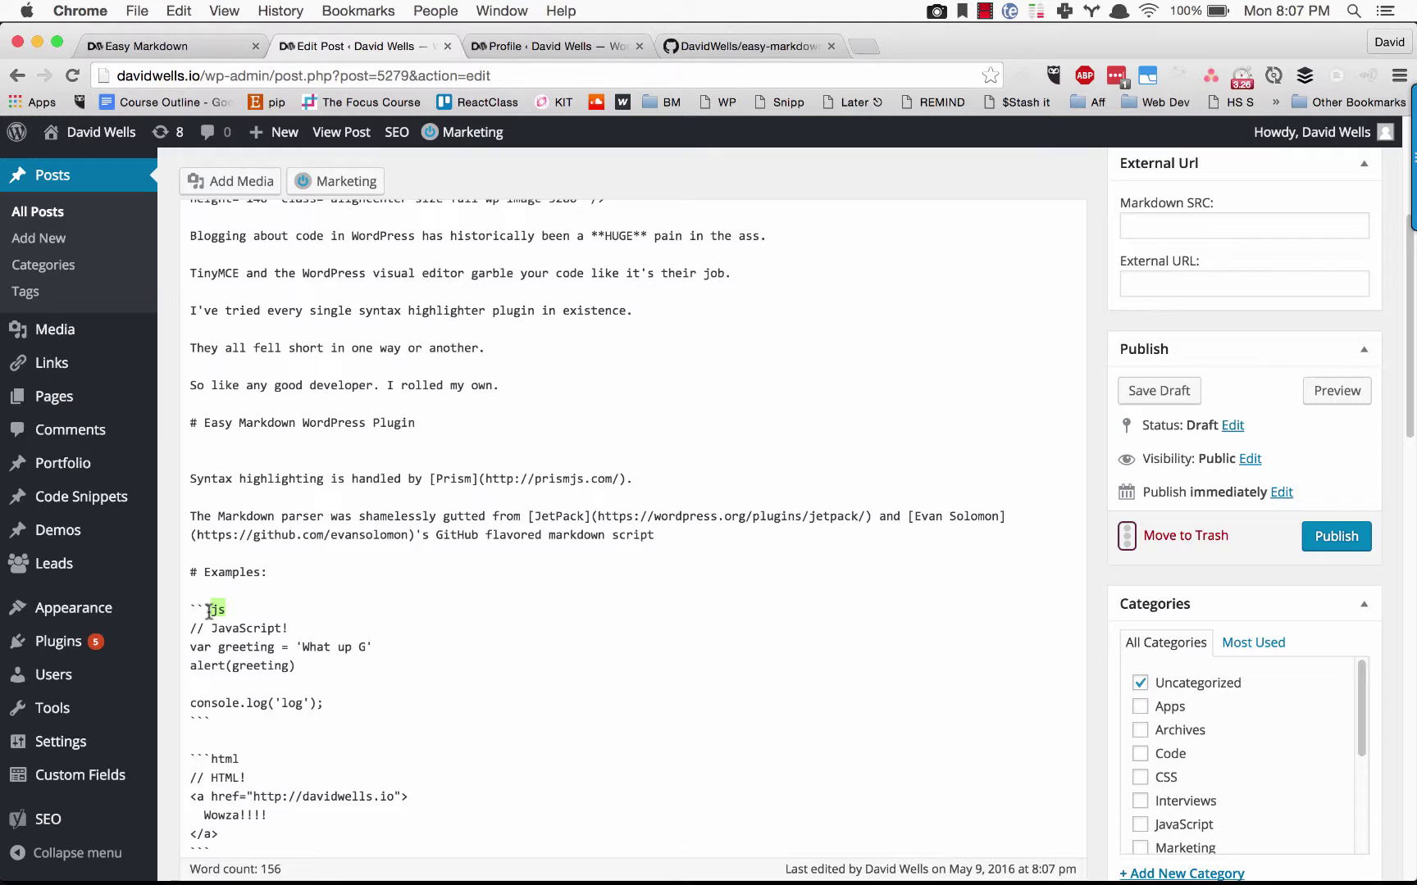
drag(191, 610, 297, 720)
click(289, 705)
double_click(215, 610)
Mark the html example, scroll through the CSS example, and switch to the post preview
scroll(247, 607, down, 4)
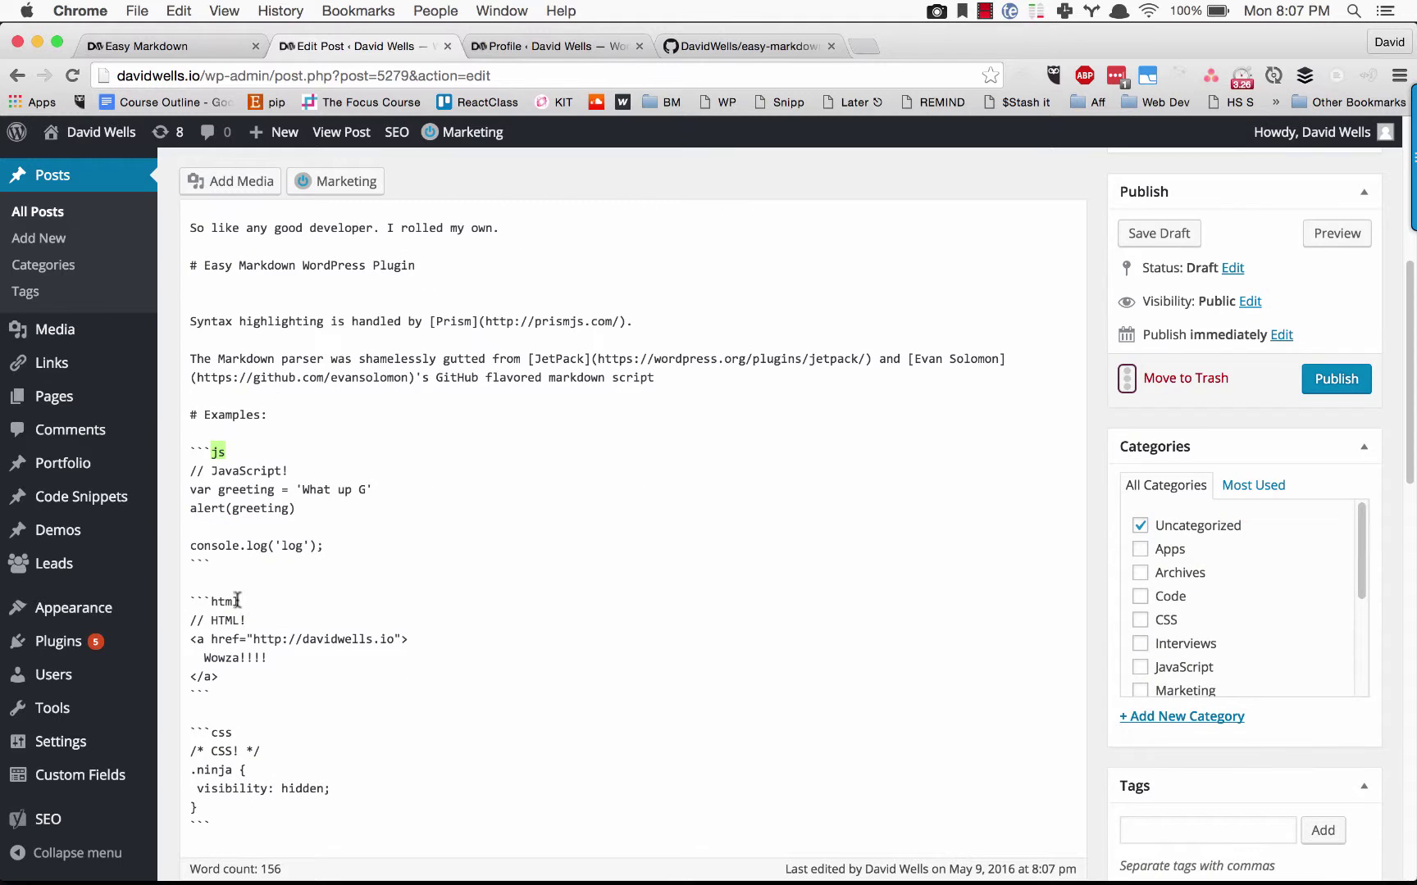
drag(210, 602, 240, 658)
scroll(246, 603, down, 4)
click(240, 658)
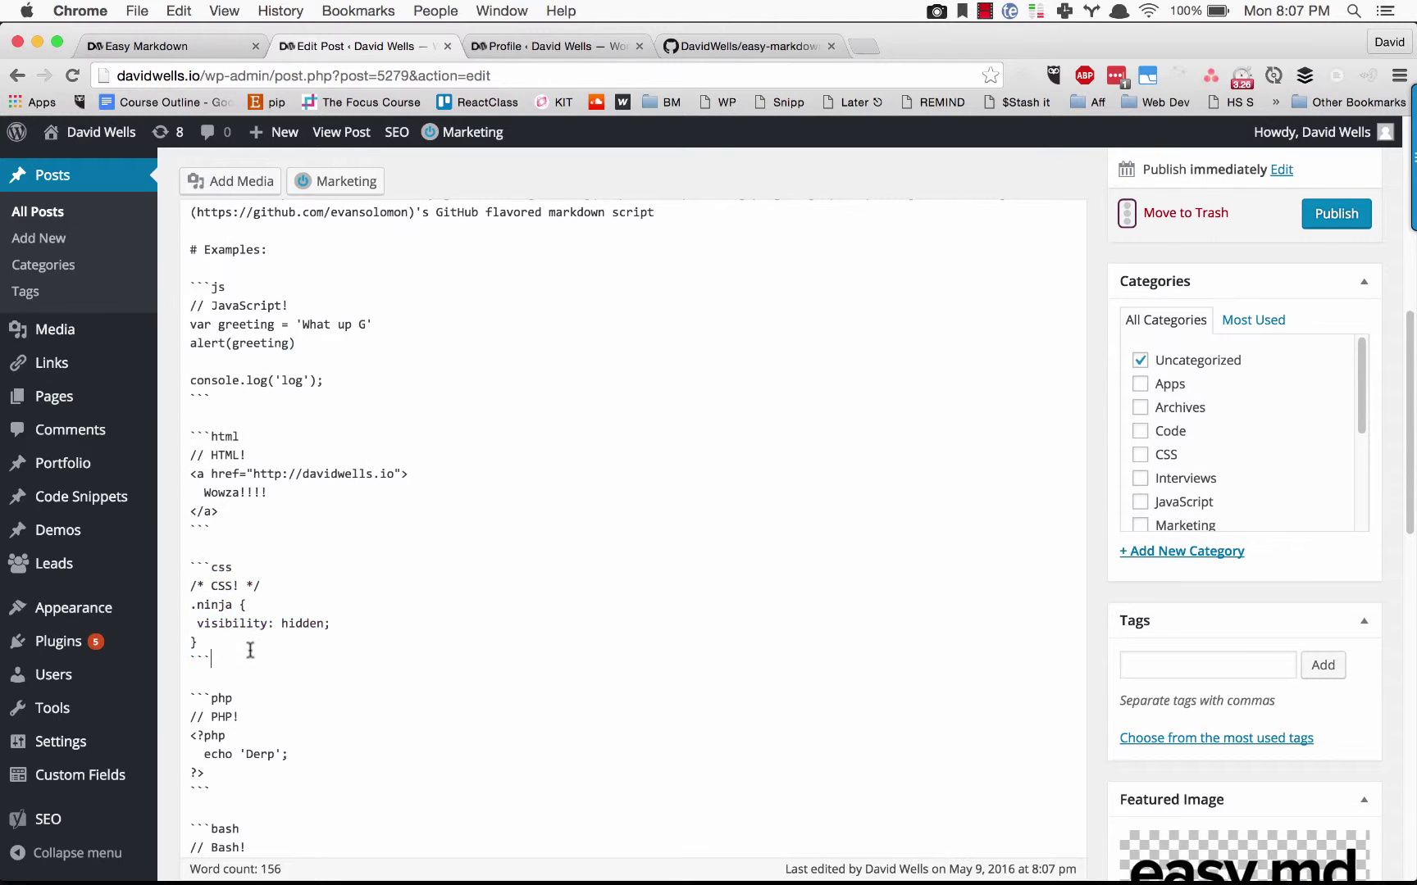
scroll(240, 658, down, 5)
scroll(377, 559, up, 5)
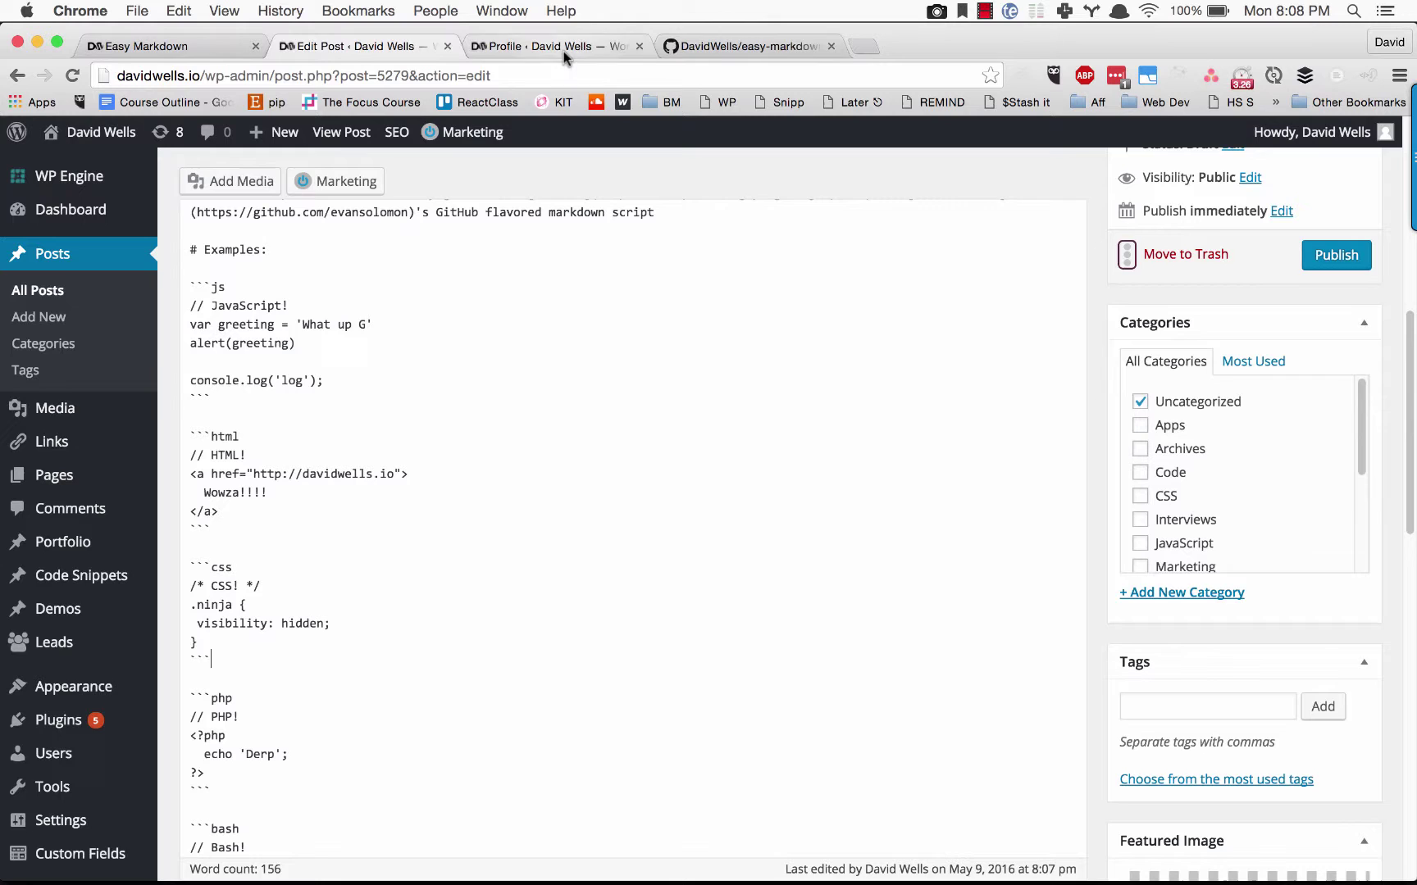
click(715, 49)
click(147, 46)
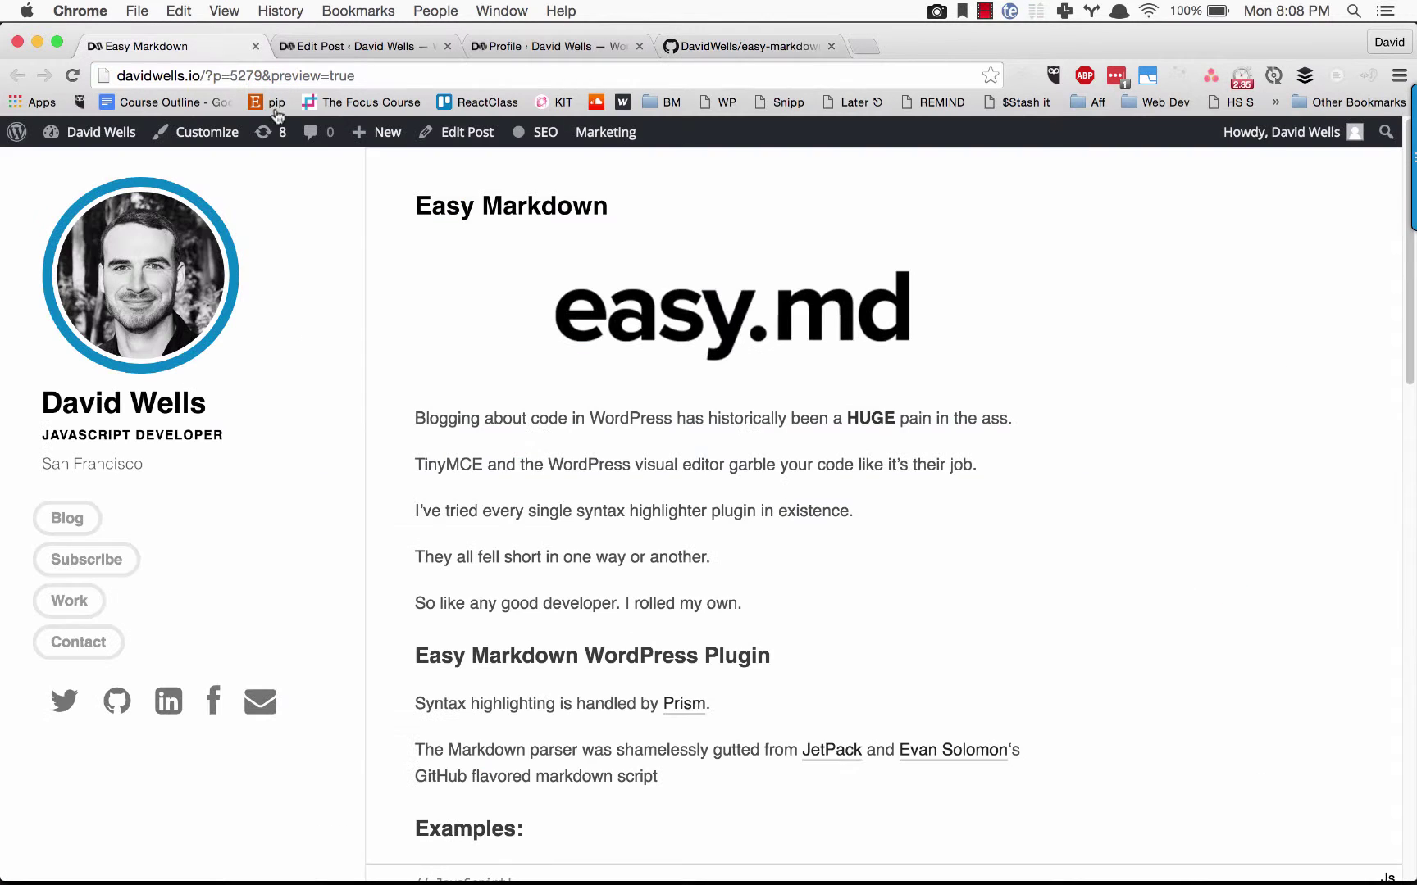
key(super+r)
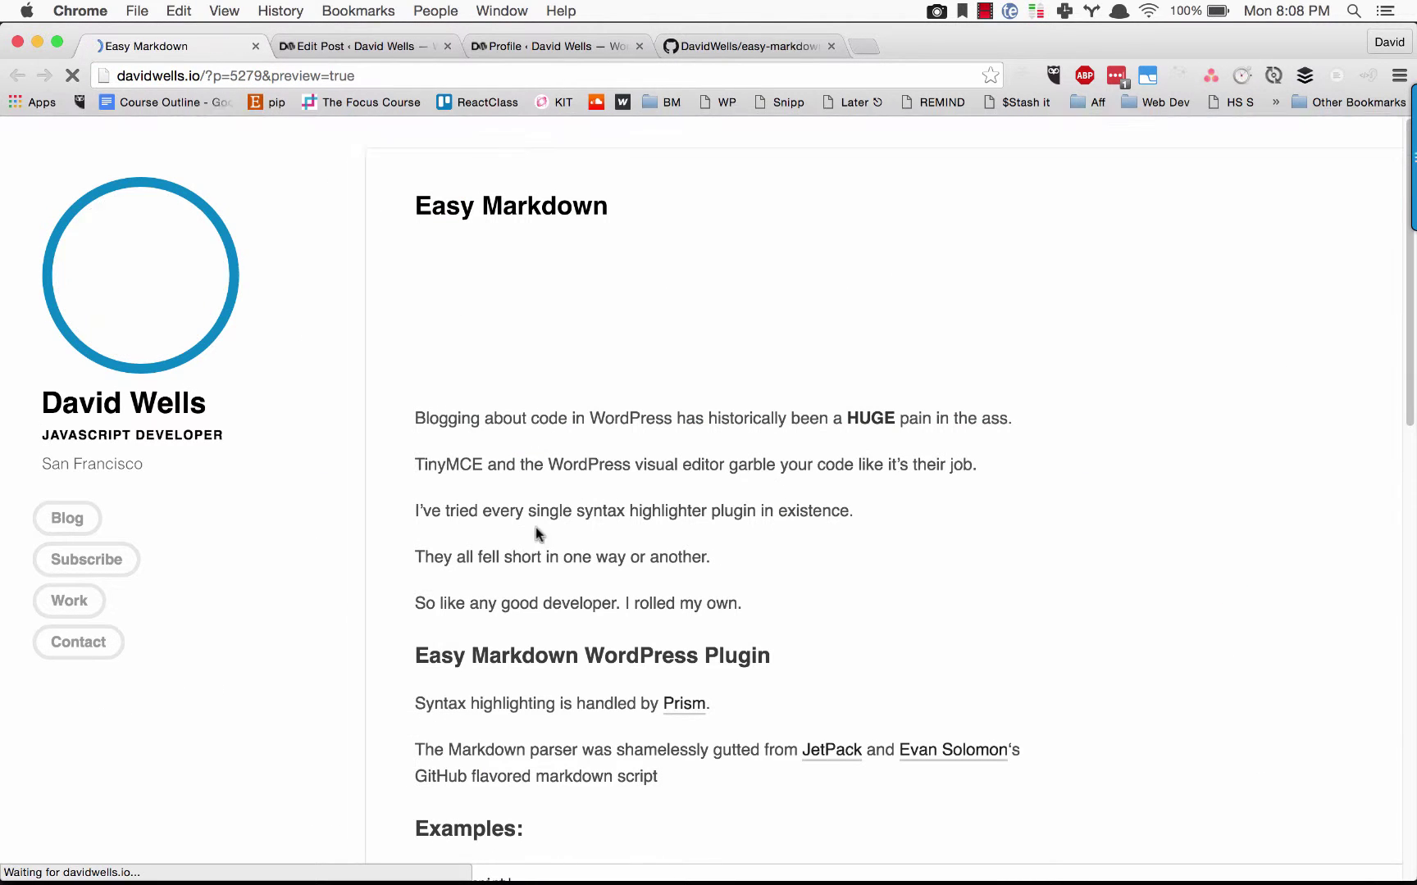
scroll(533, 515, down, 6)
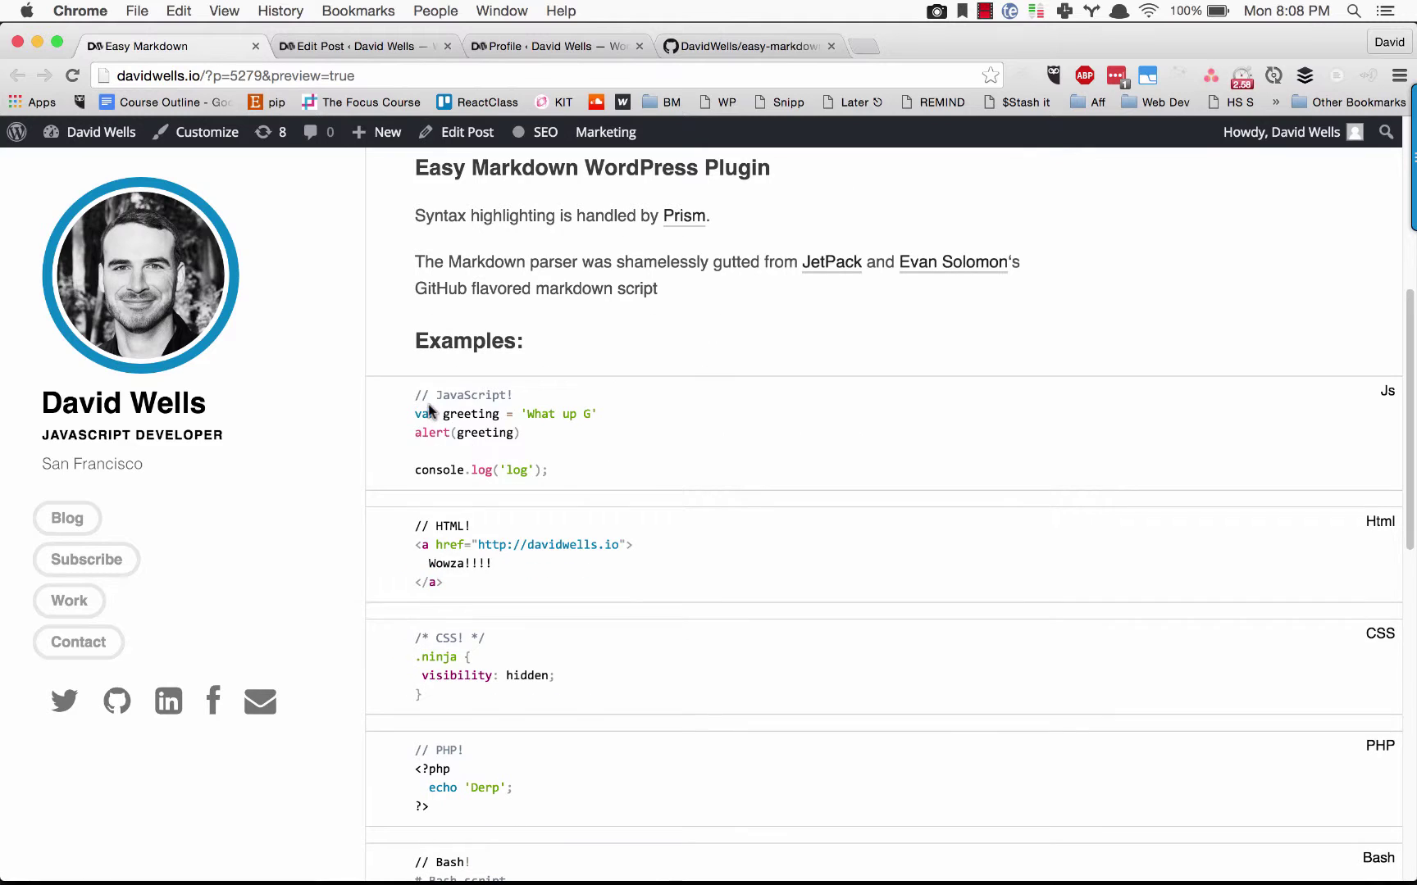
drag(555, 479, 417, 400)
drag(417, 469, 587, 475)
click(596, 474)
scroll(574, 452, up, 4)
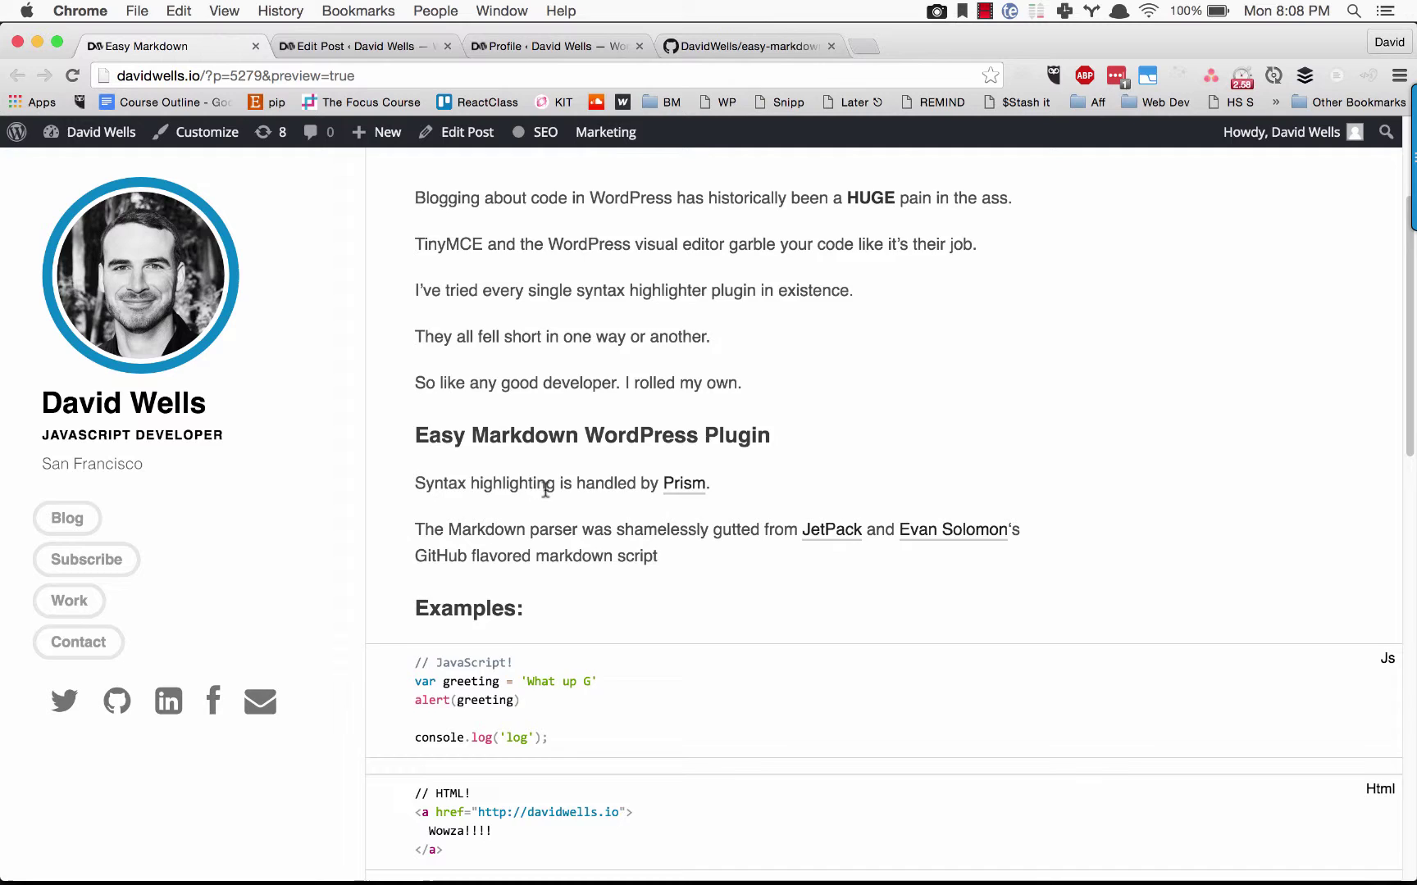
scroll(546, 489, up, 2)
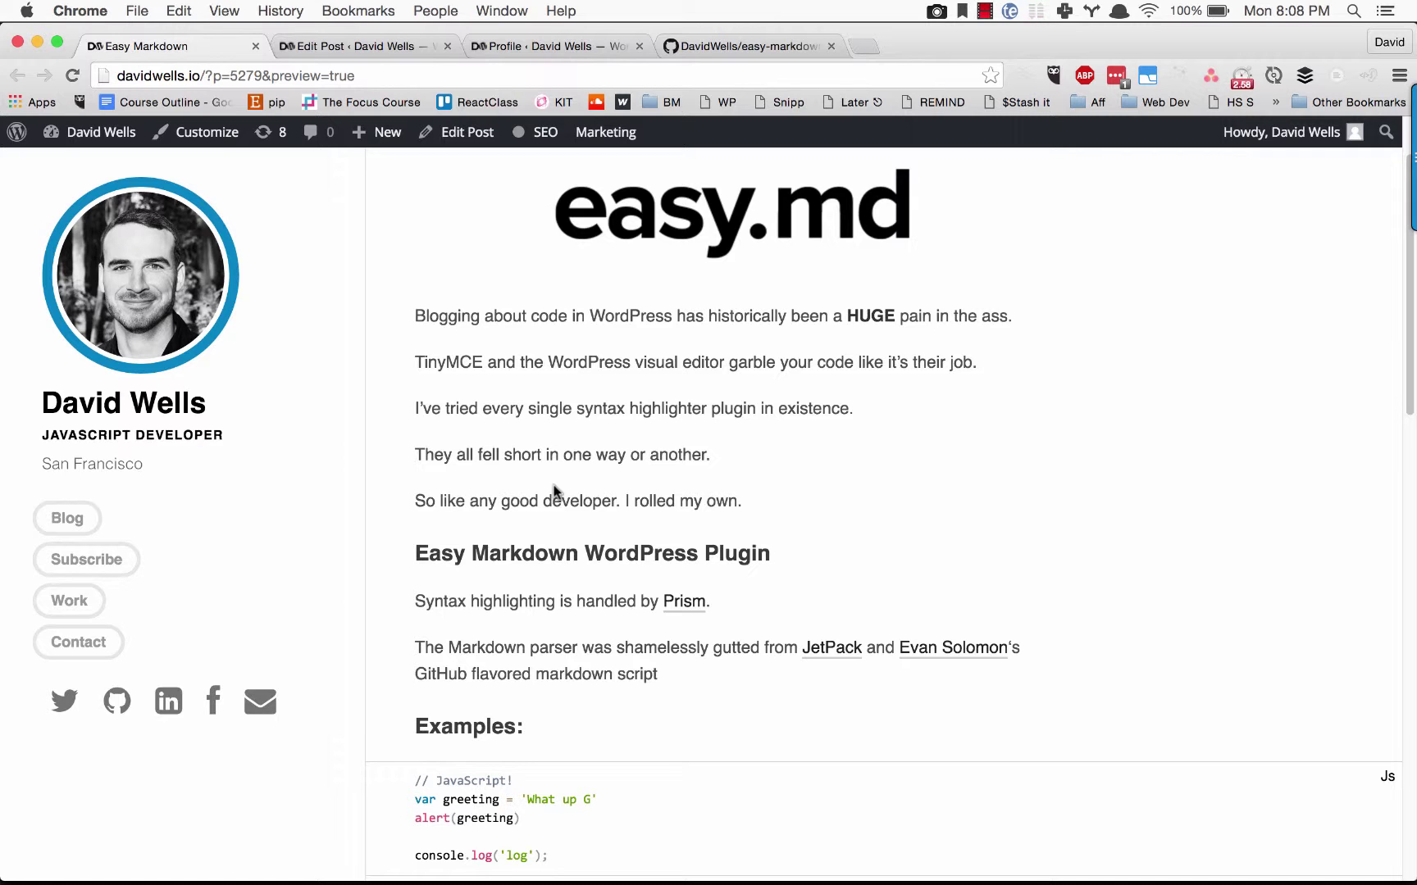
scroll(486, 521, up, 2)
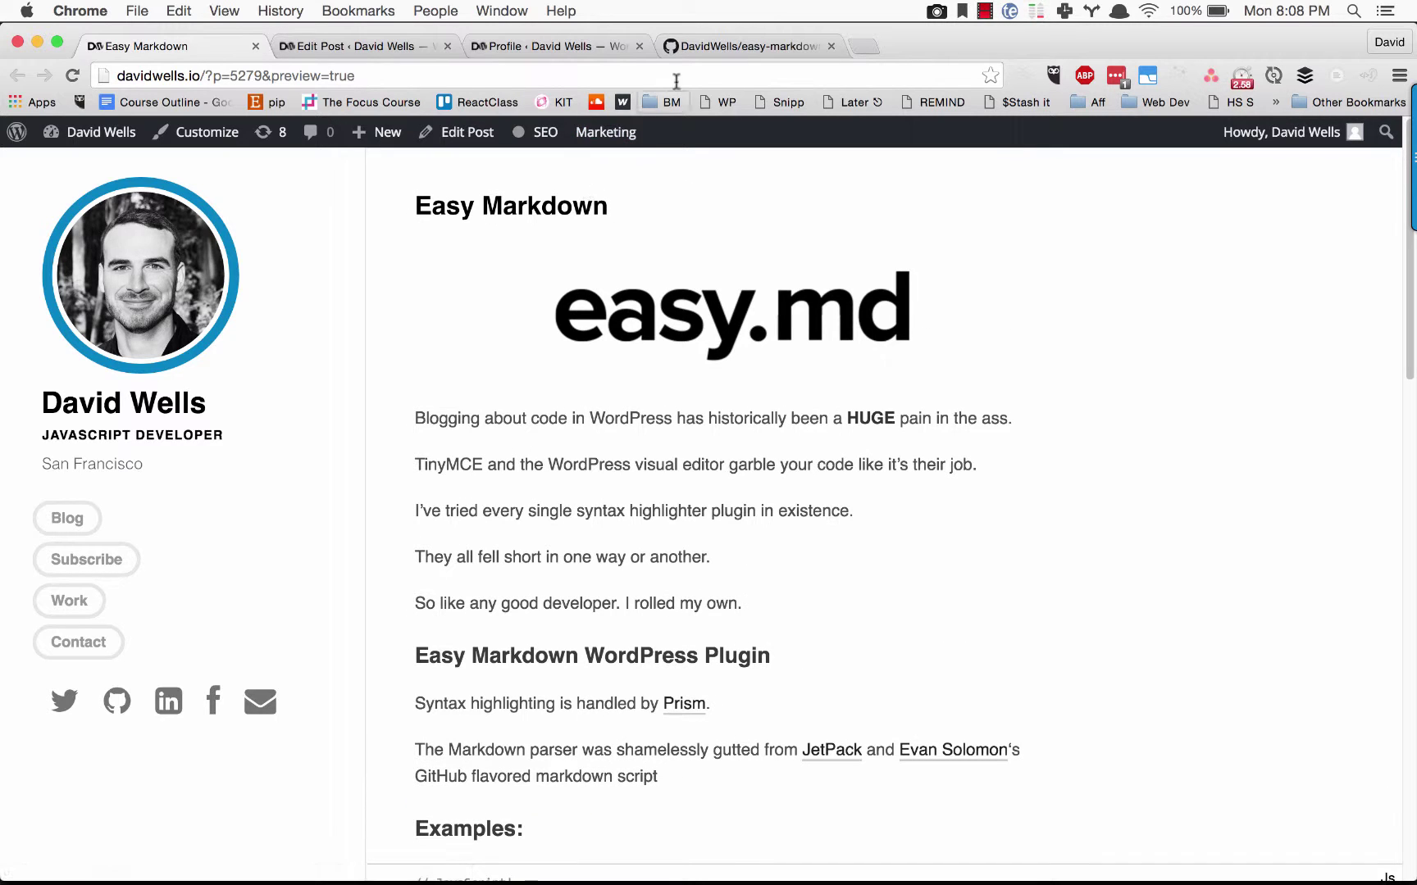
click(723, 47)
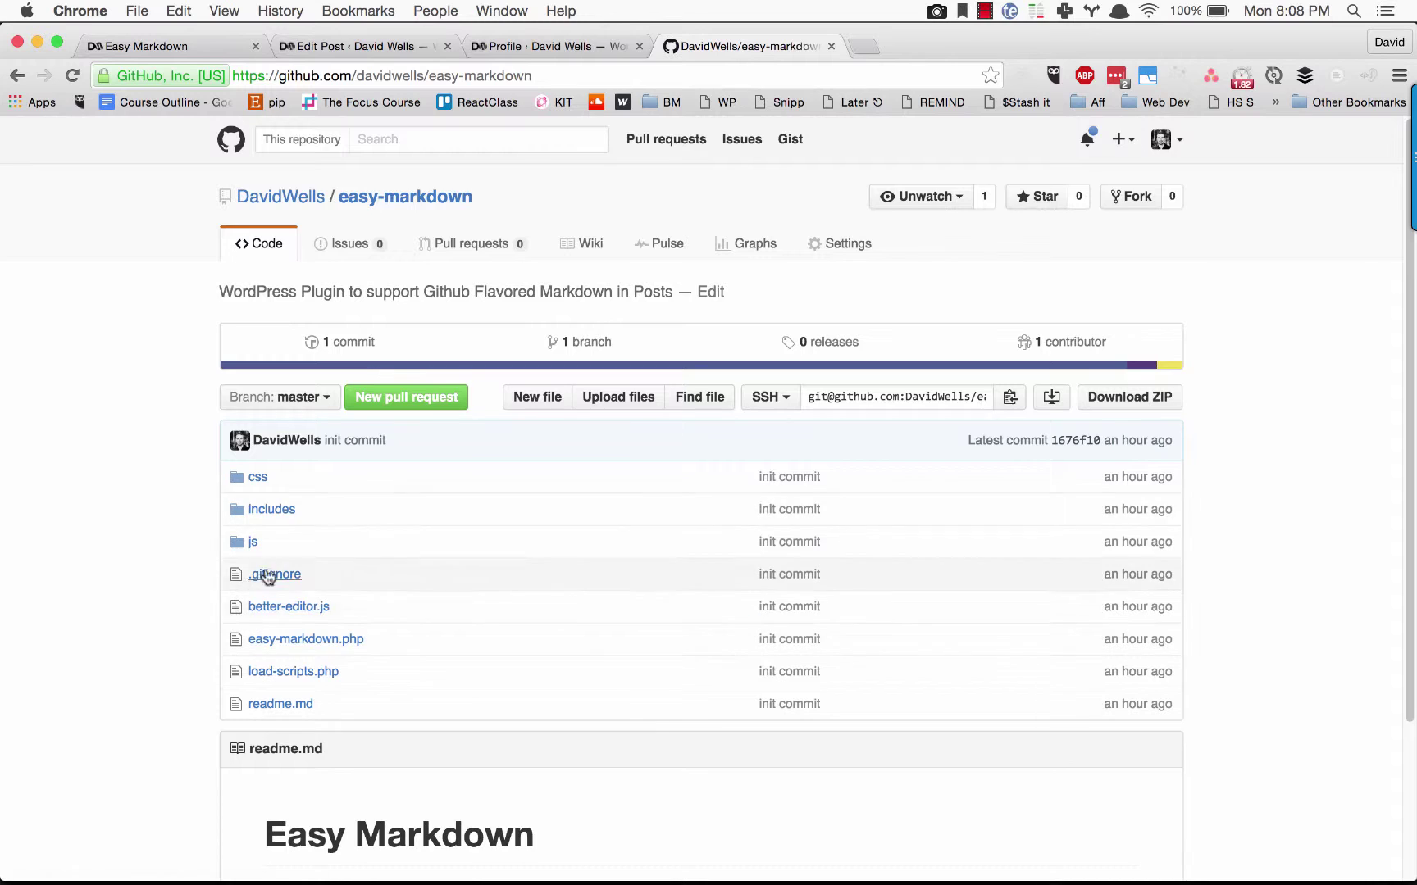
click(270, 478)
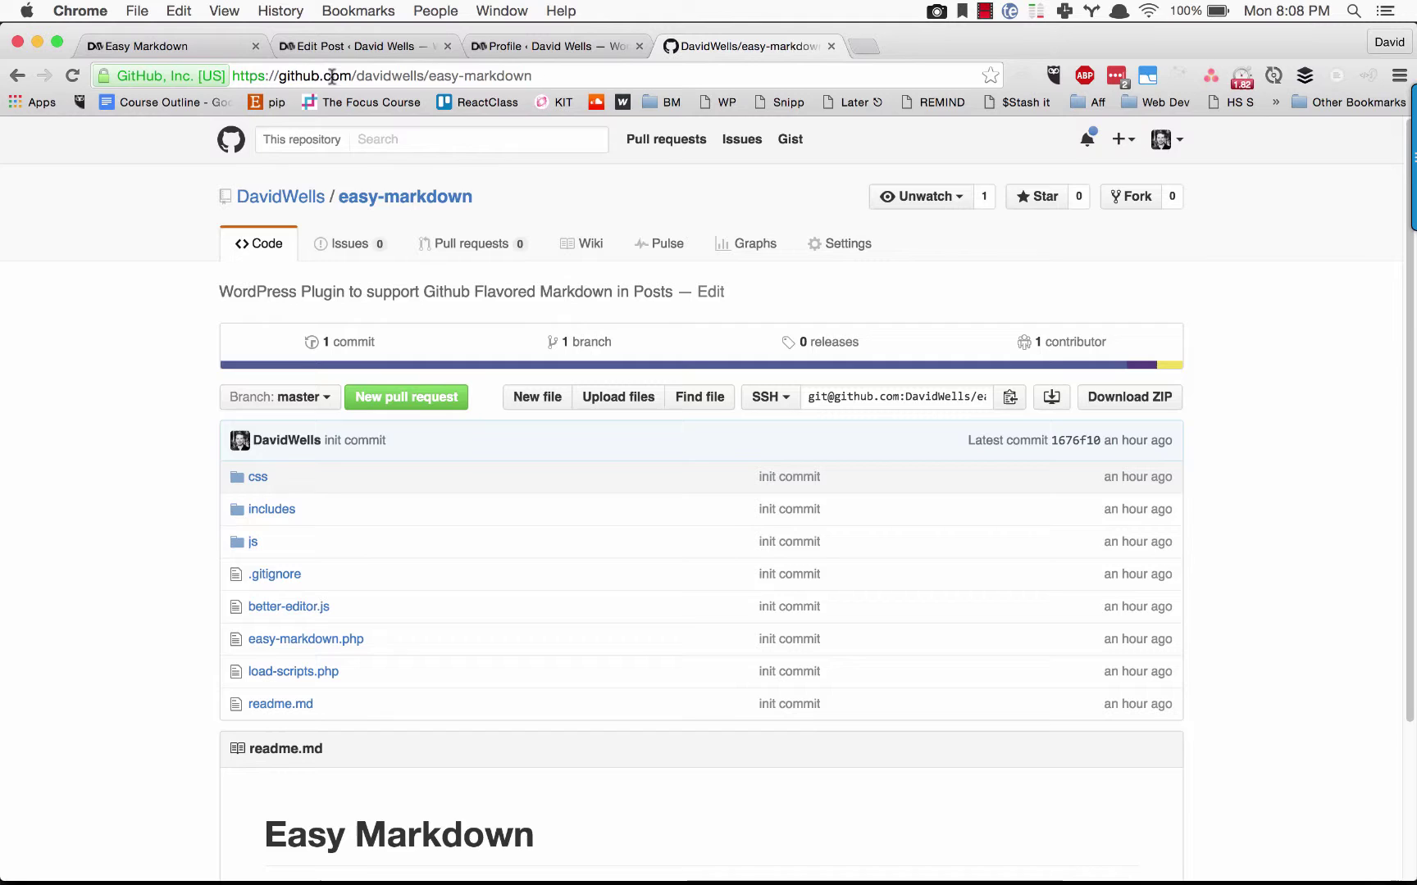
click(196, 46)
scroll(496, 425, down, 10)
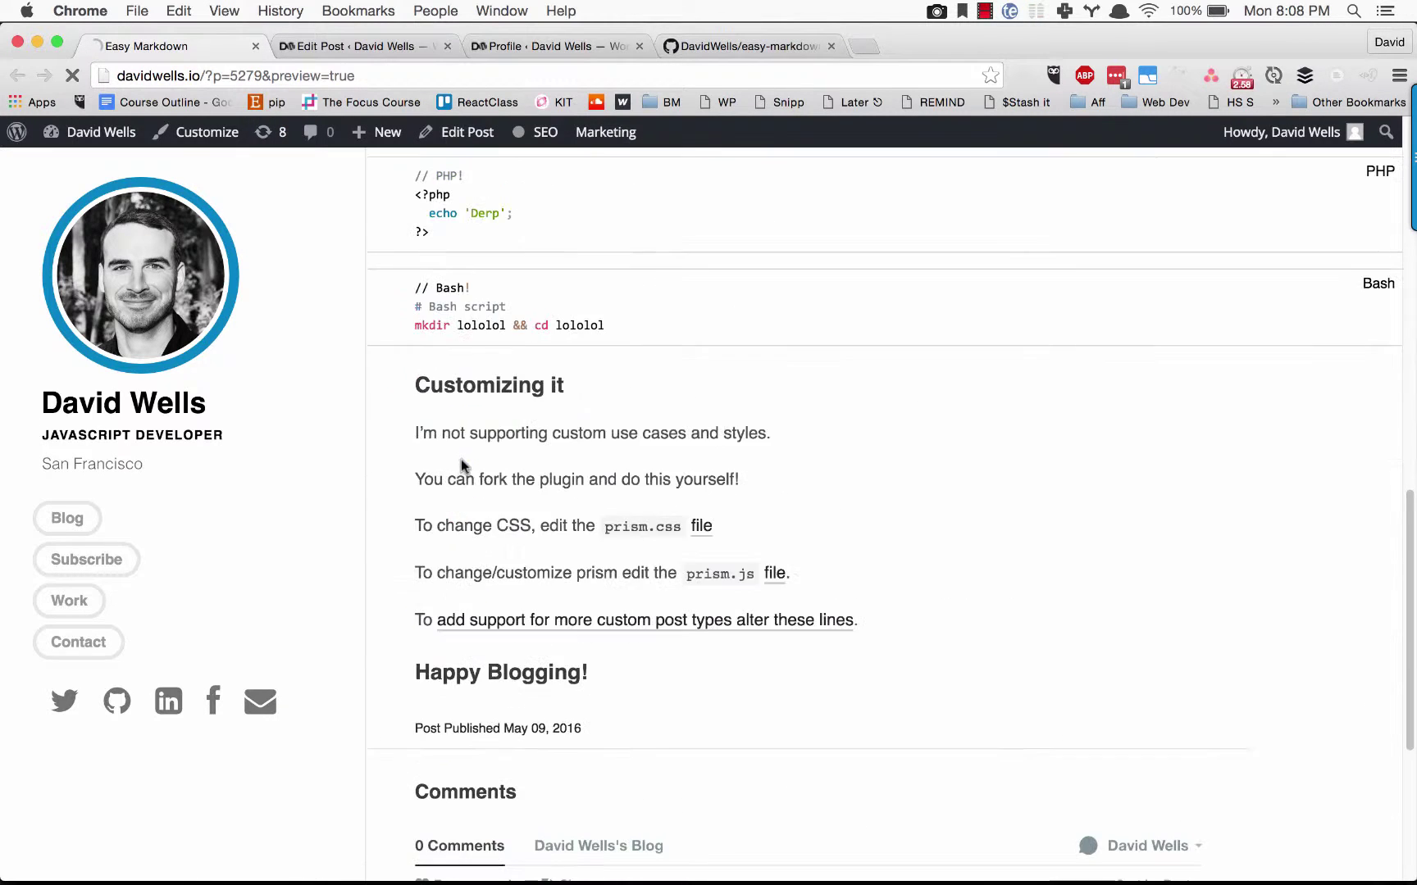
scroll(542, 456, up, 10)
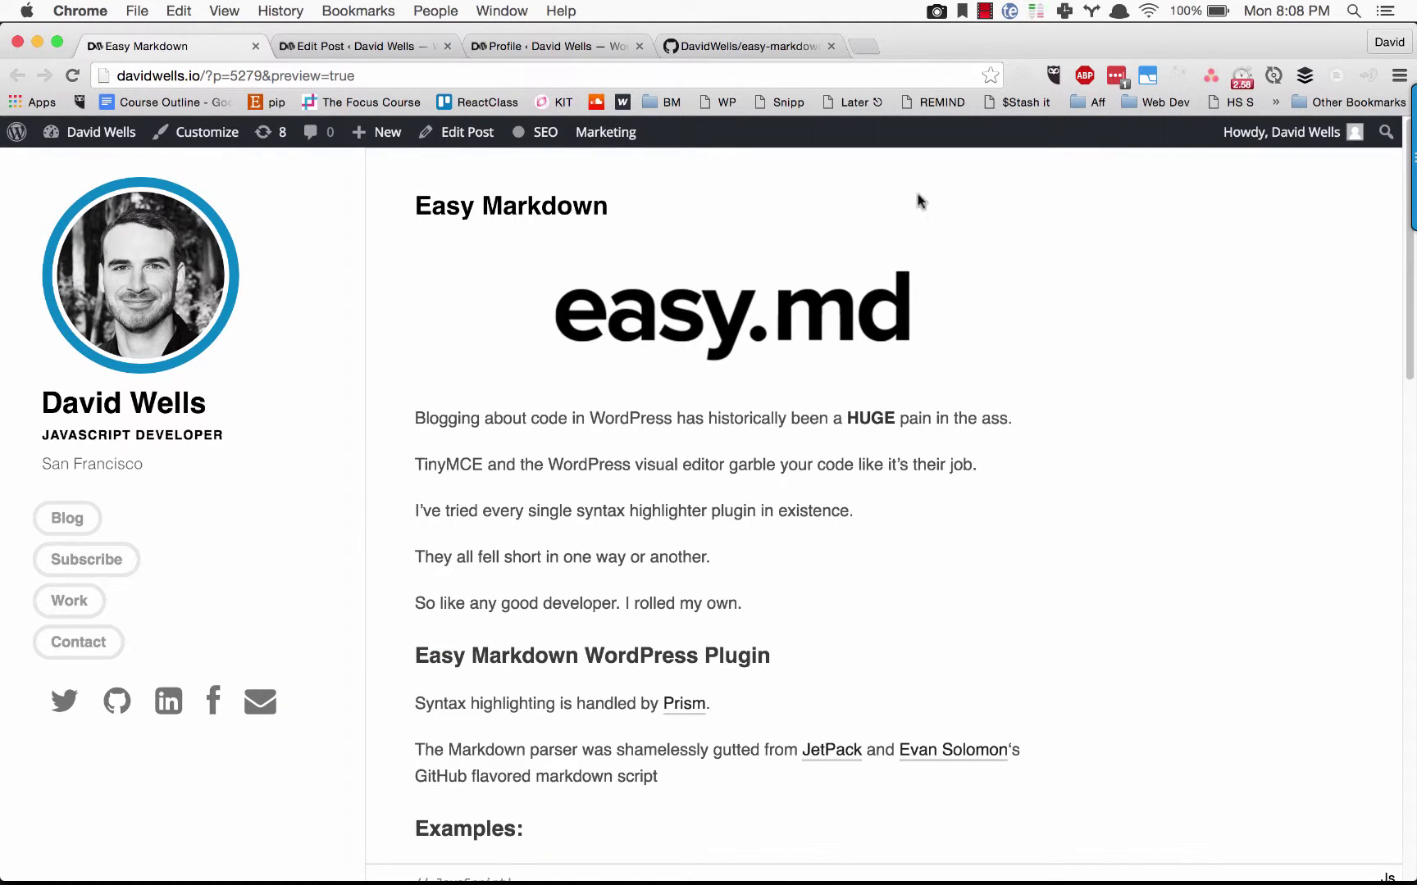